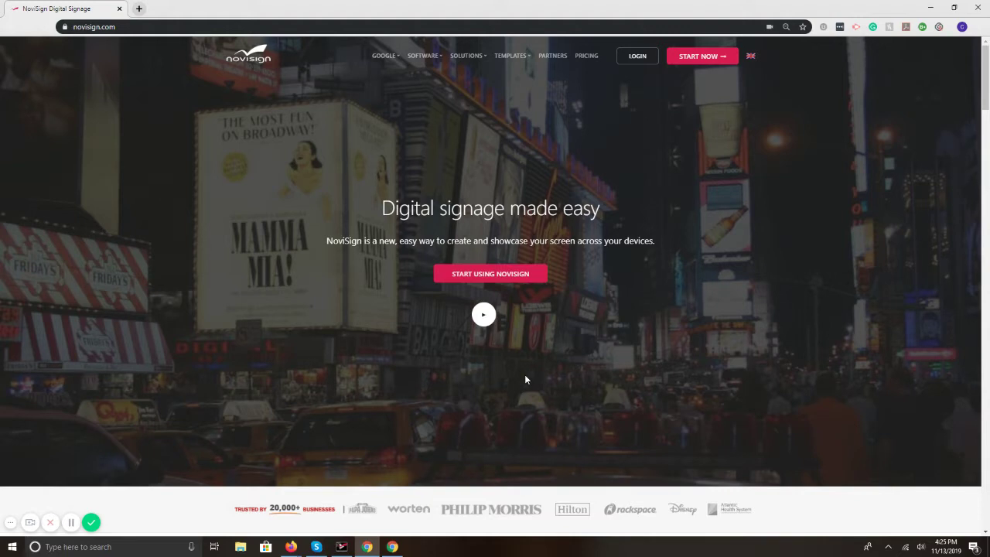
Step: Log in to NoviSign Studio from the website and dismiss the Welcome on board notice
click(631, 56)
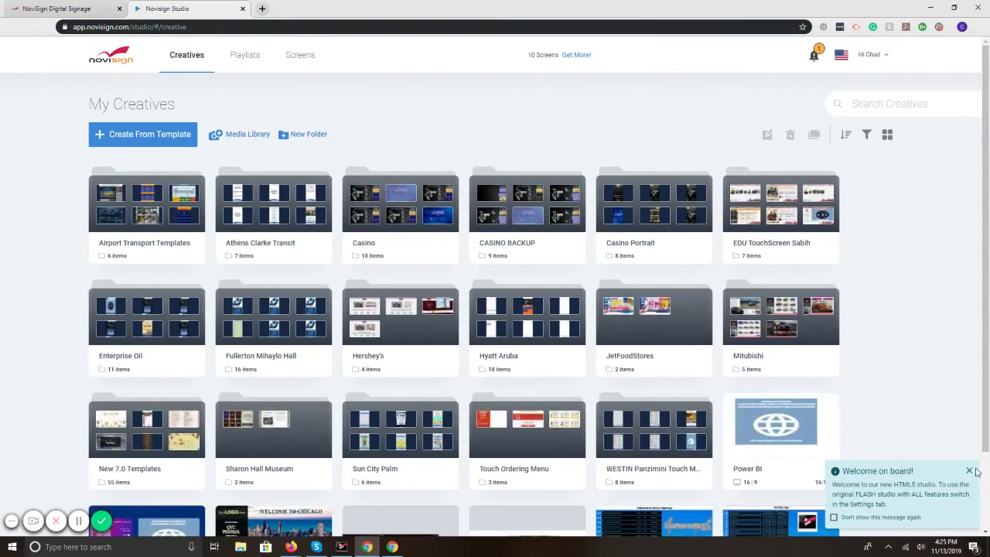
click(968, 471)
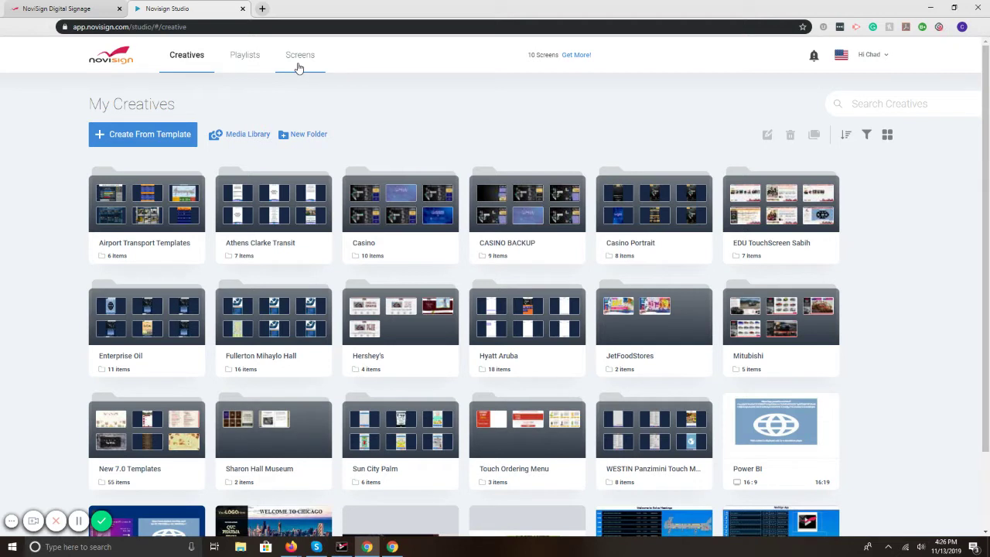
Step: Open Reports from the account menu and sign in to NoviSign Monitor
click(881, 56)
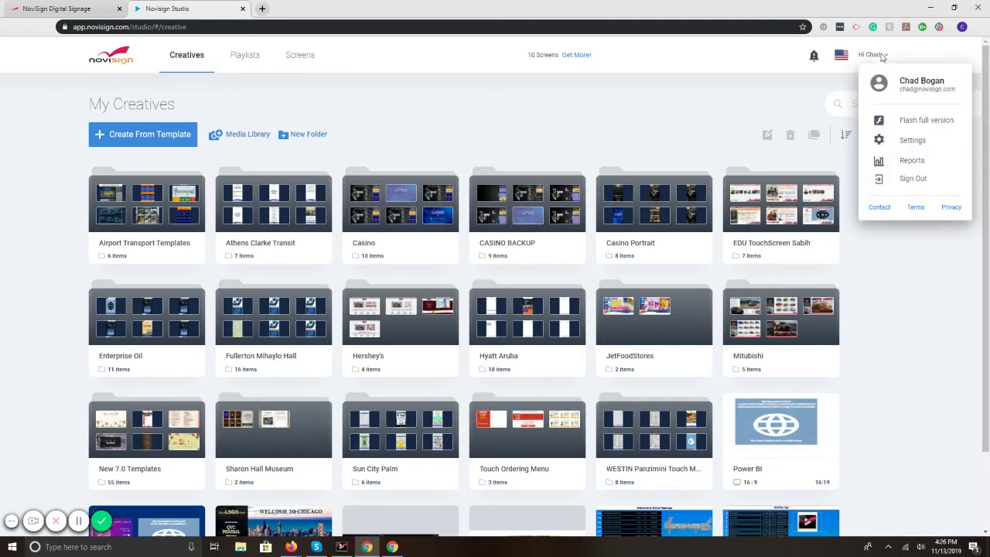
click(910, 164)
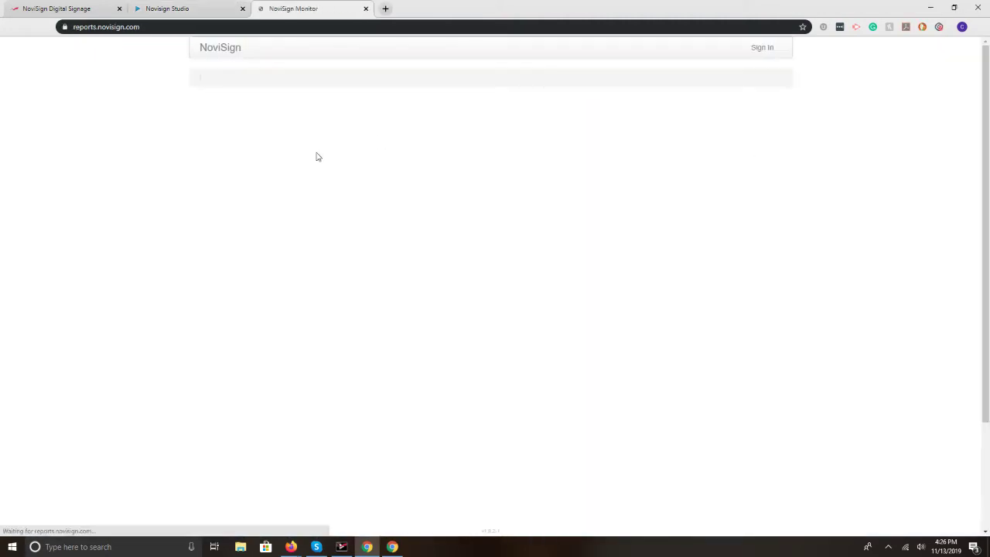
click(473, 188)
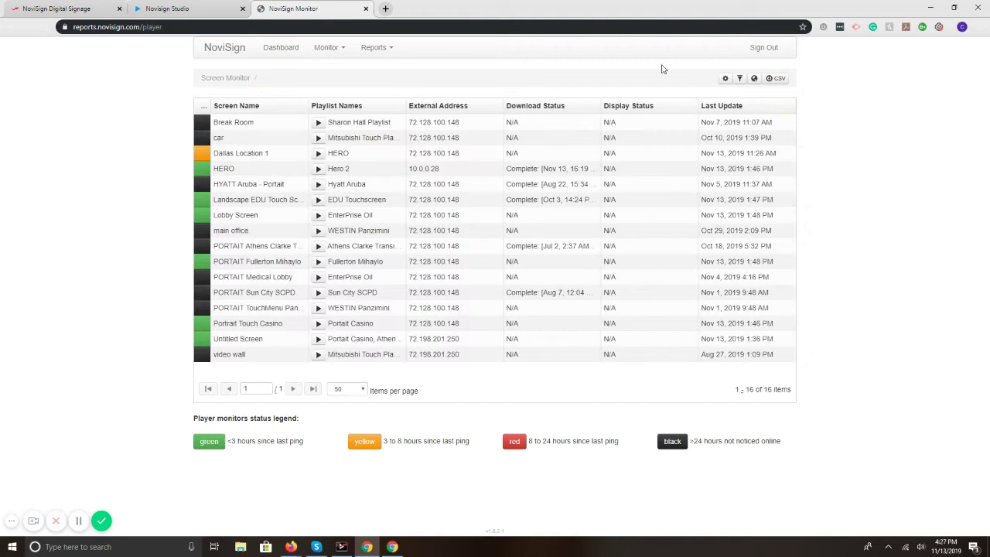
Step: Show the 16 screens on the map, zoom in on the markers, and inspect Dallas Location 1
click(754, 78)
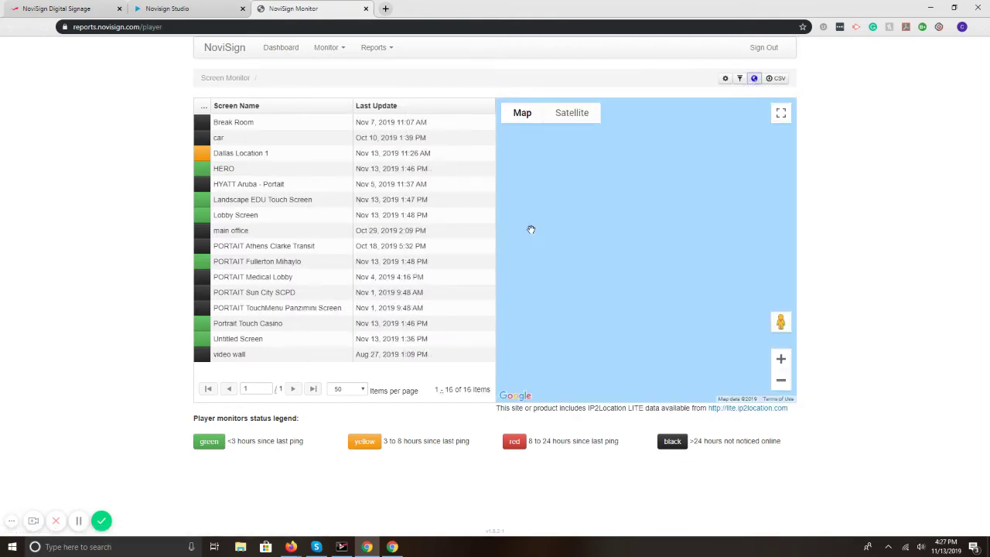
scroll(607, 238, up, 2)
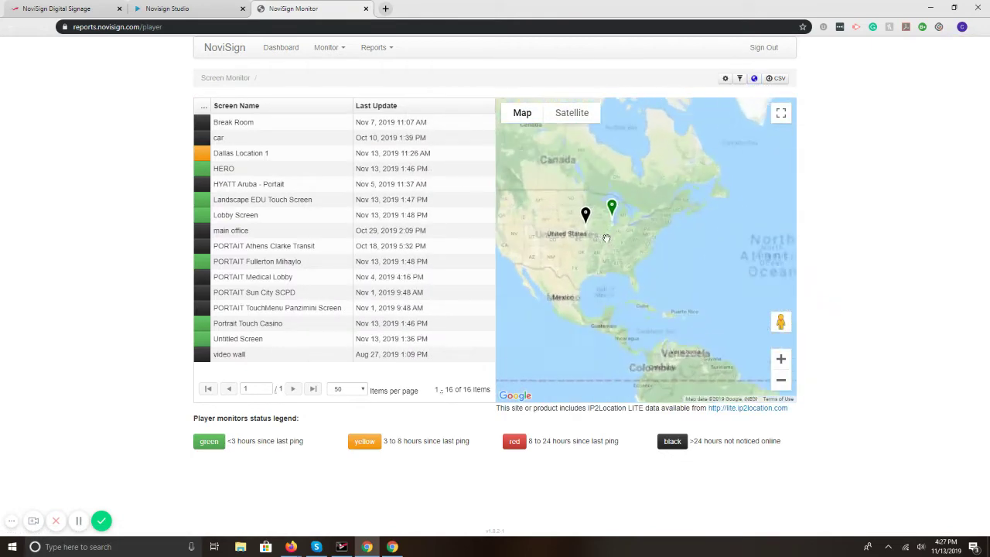
scroll(671, 273, up, 5)
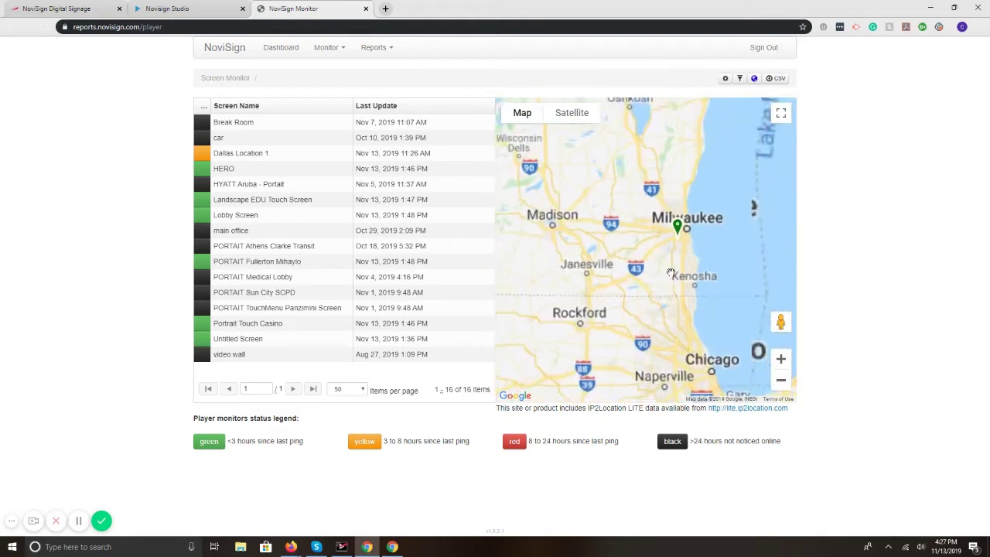
scroll(671, 273, up, 4)
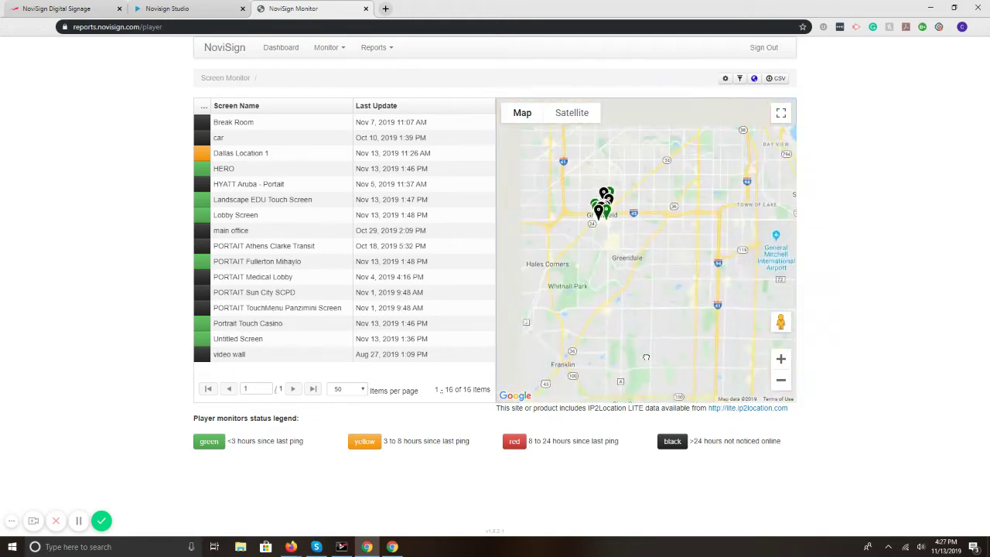
scroll(646, 357, up, 3)
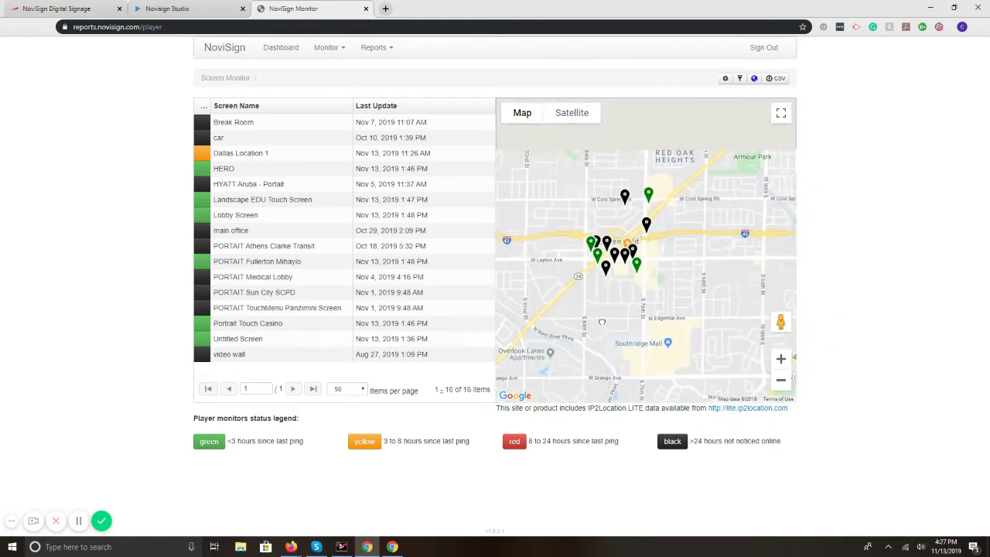
scroll(602, 322, up, 2)
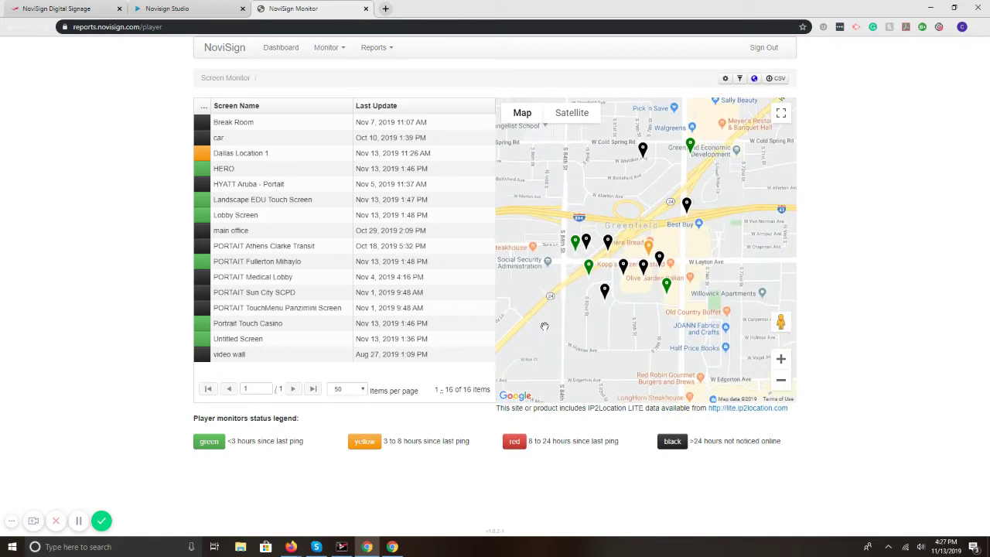
click(649, 248)
Step: Close the Monitor tab and browse the 16:9 templates in Create From Template
click(365, 8)
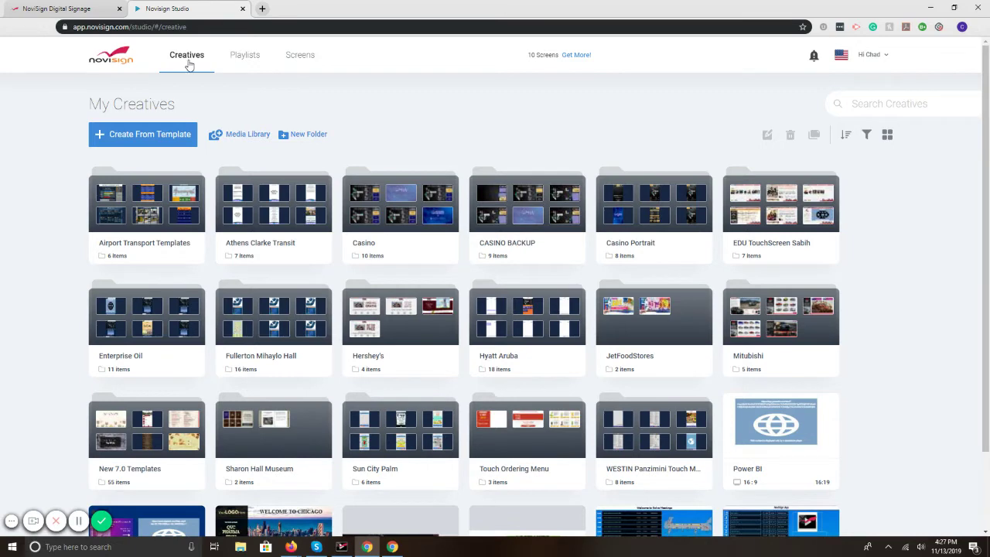
click(123, 145)
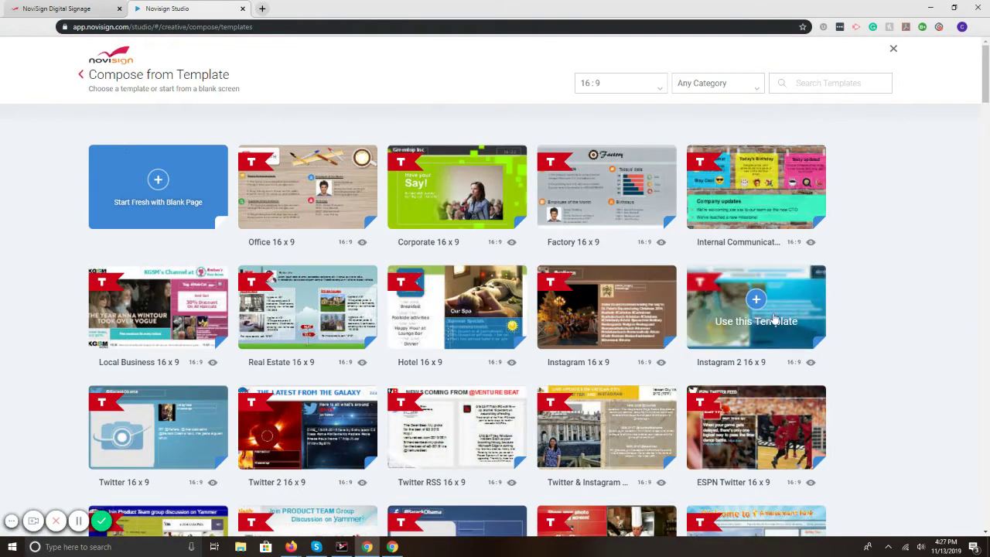
click(627, 90)
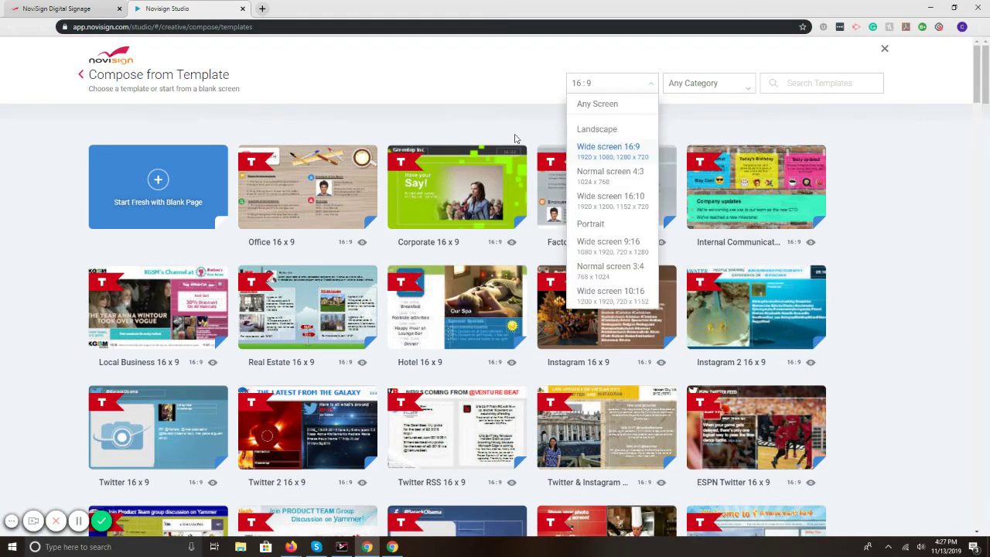
scroll(460, 232, down, 3)
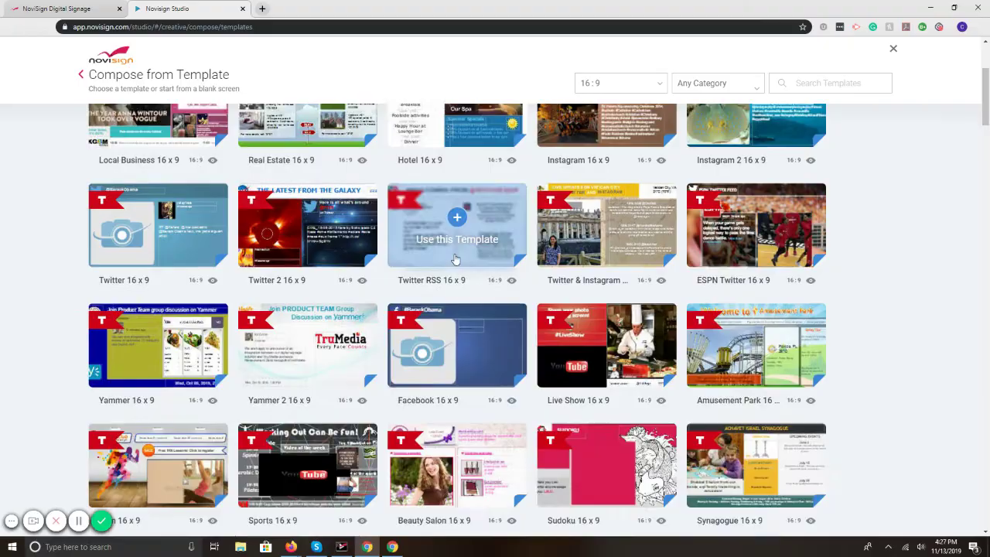
scroll(456, 259, down, 20)
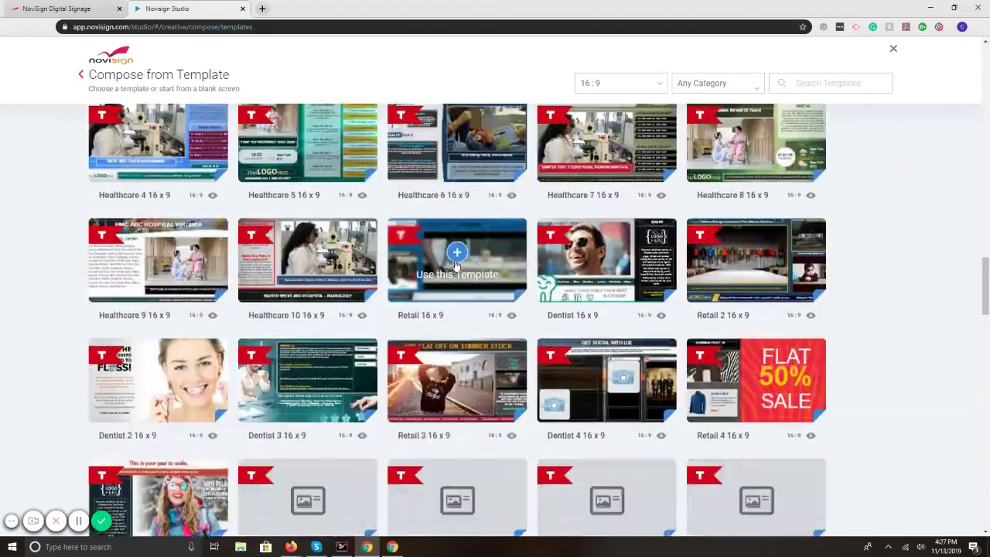
scroll(456, 265, down, 10)
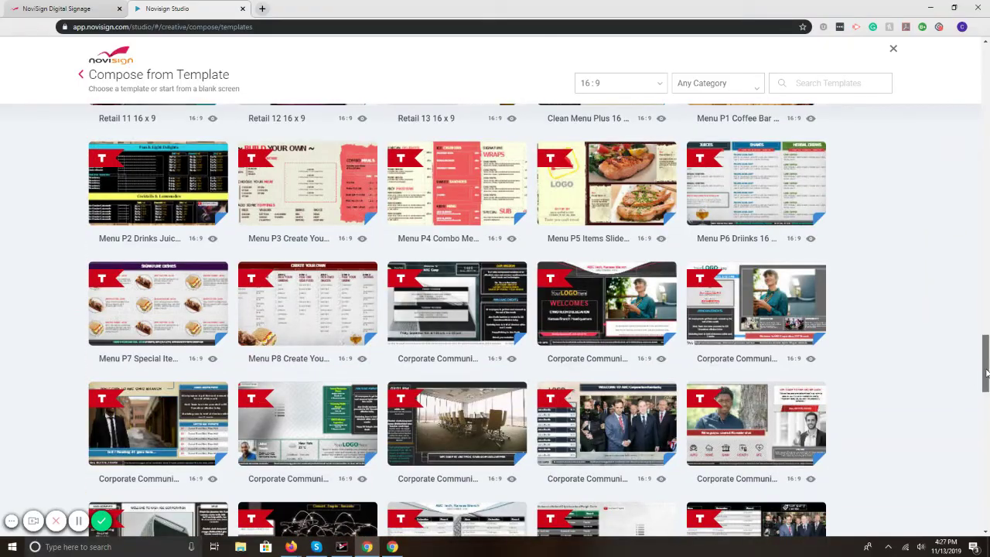
drag(986, 374, 986, 70)
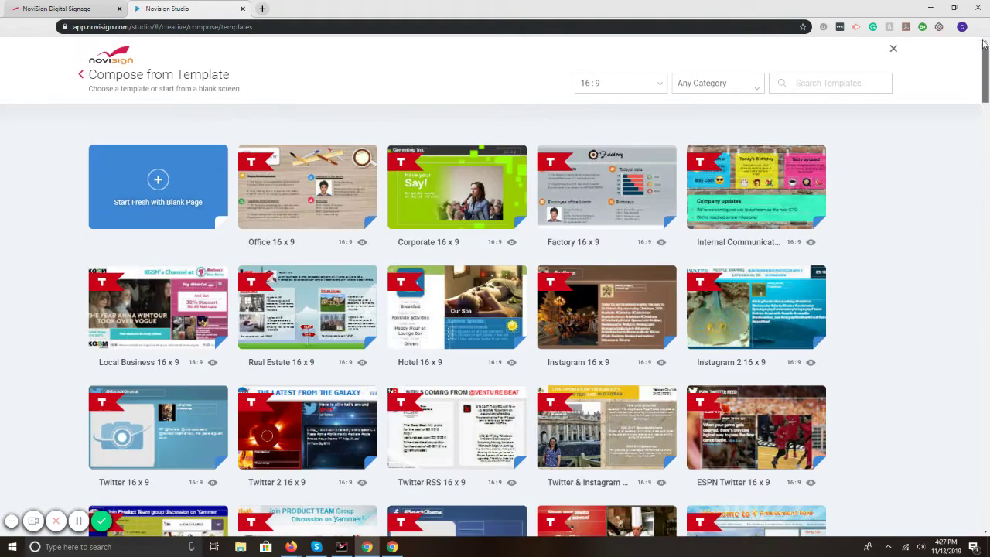
Step: Choose Start Fresh with Blank Page to open an empty 16:9 Untitled Creative
click(177, 171)
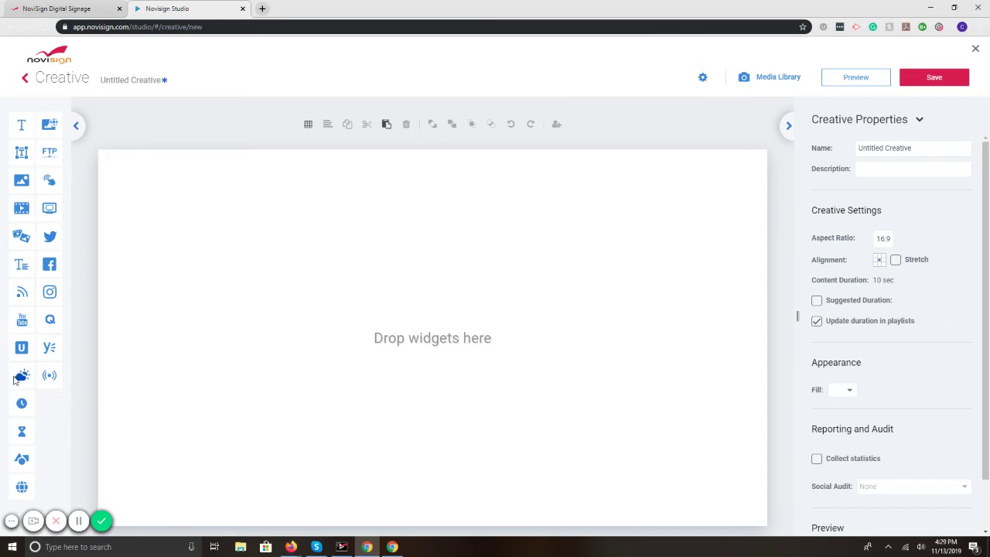
Step: Add a weather widget set to Chicago, hiding visibility, humidity and conditions
drag(18, 376, 302, 255)
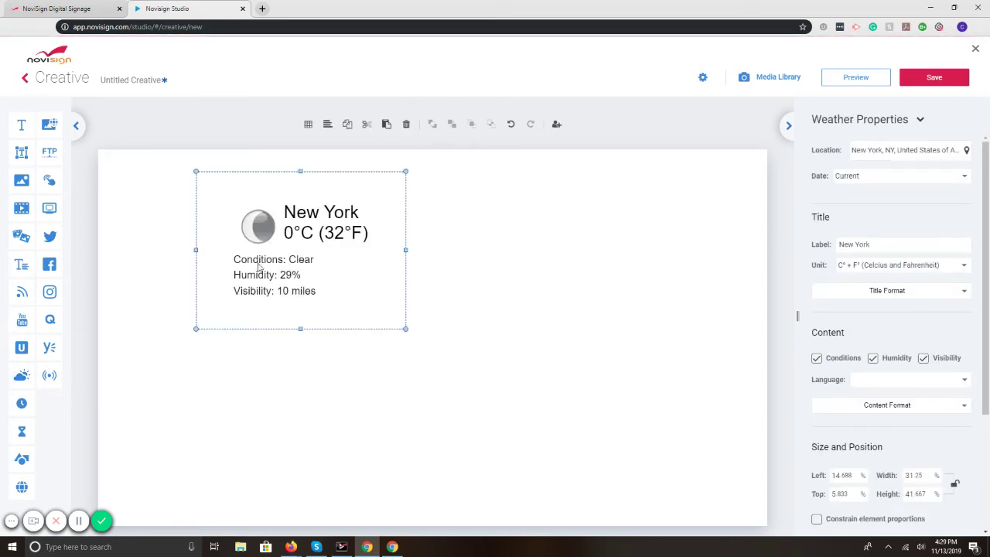
click(867, 156)
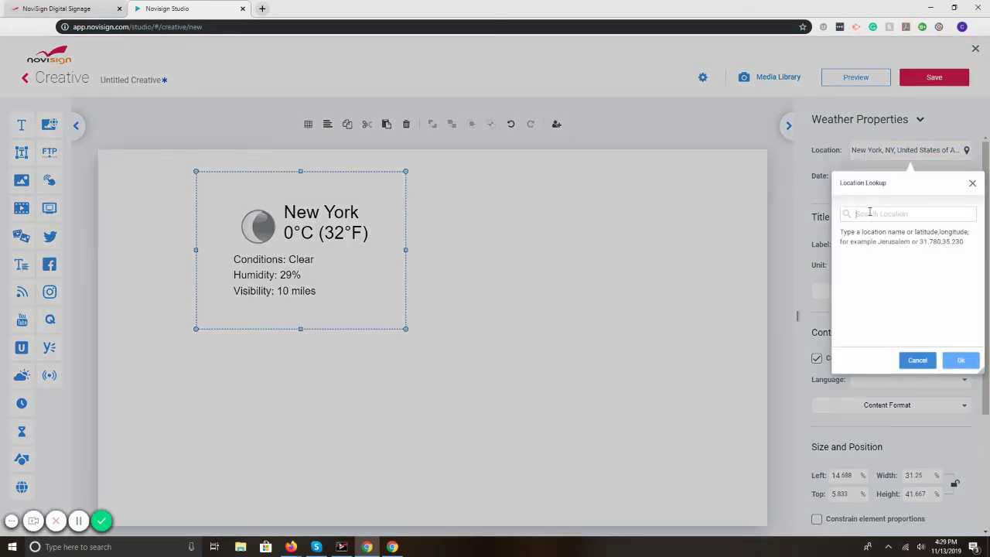
text(chicag)
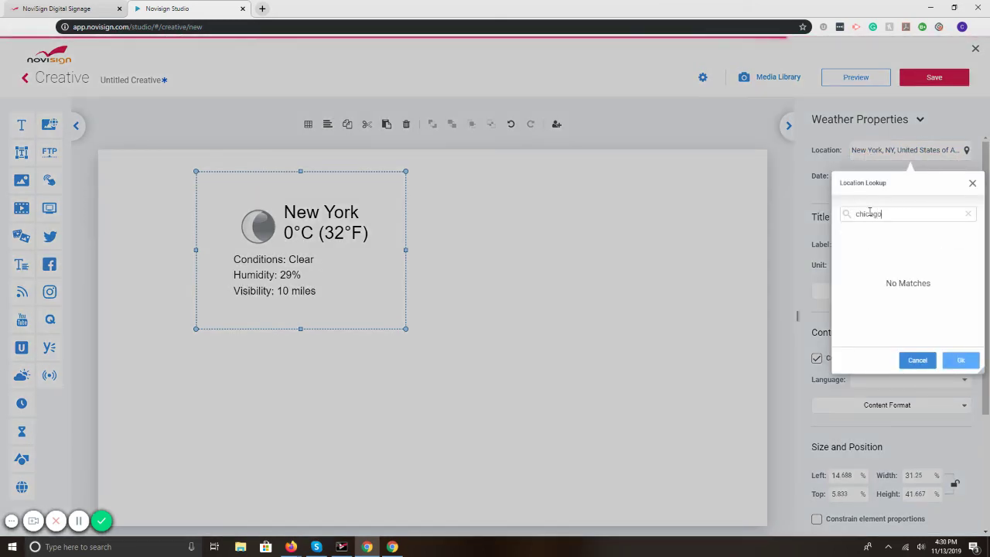
text(o)
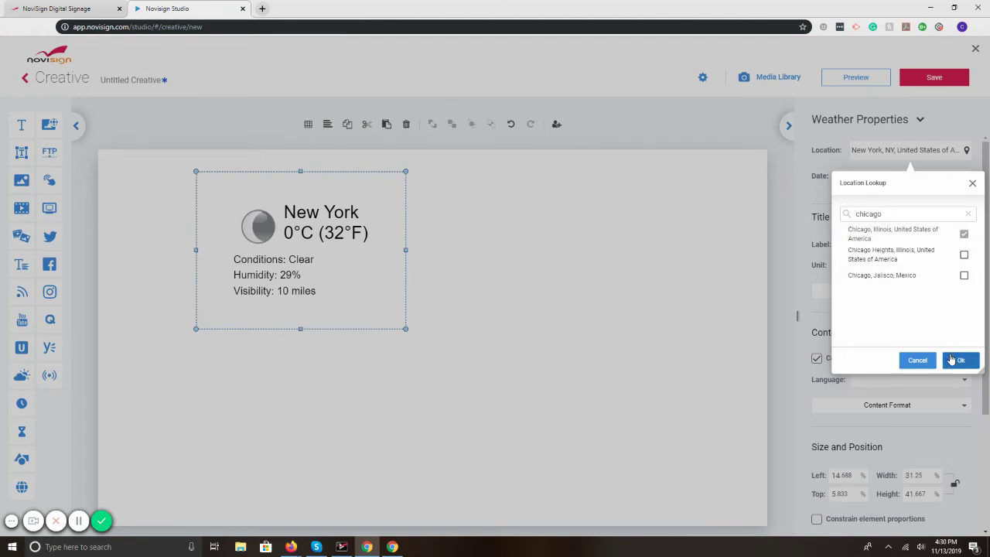
click(957, 360)
click(923, 358)
click(873, 360)
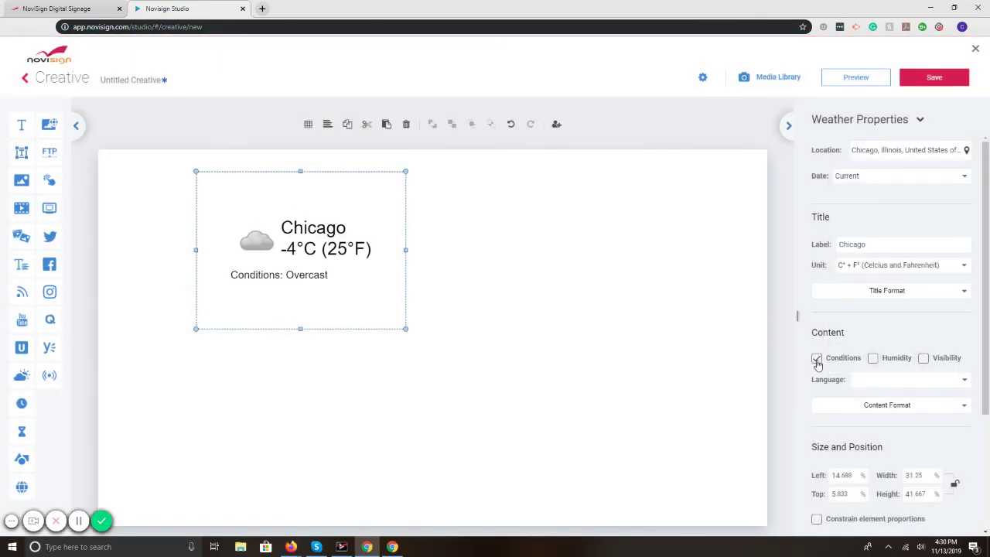
click(816, 358)
Step: Shrink the weather widget, move it top-right, and add a Slideshow widget on the left
drag(300, 329, 231, 308)
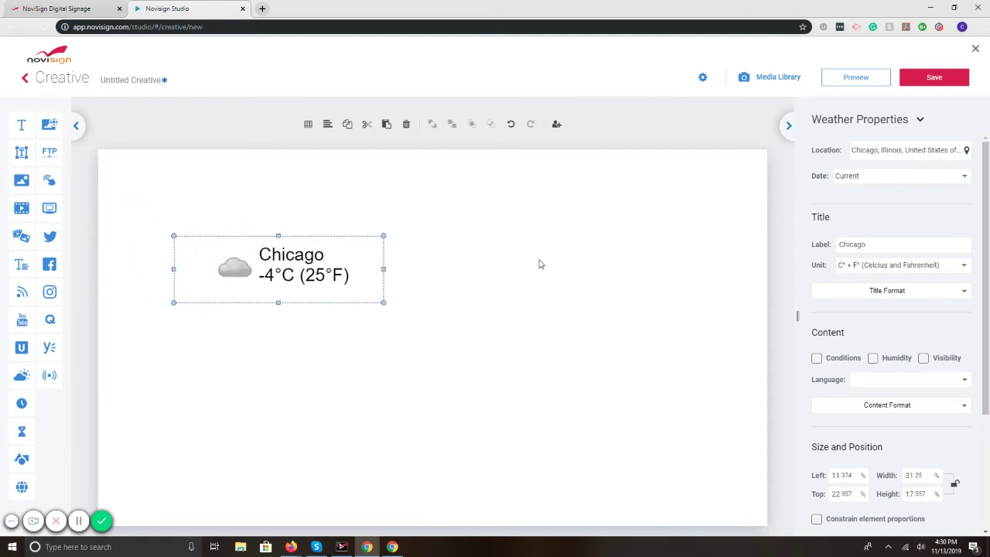
drag(326, 277, 684, 216)
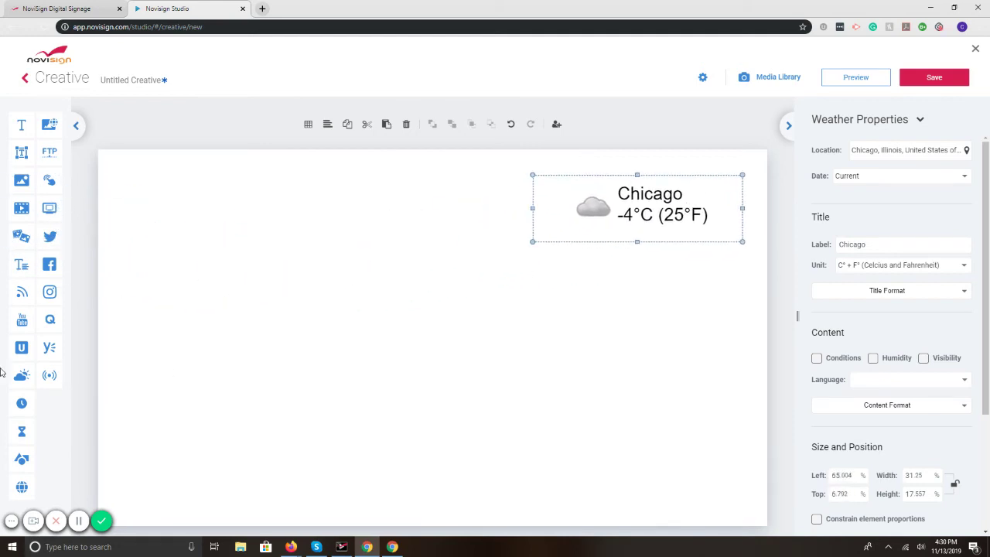
drag(21, 237, 484, 399)
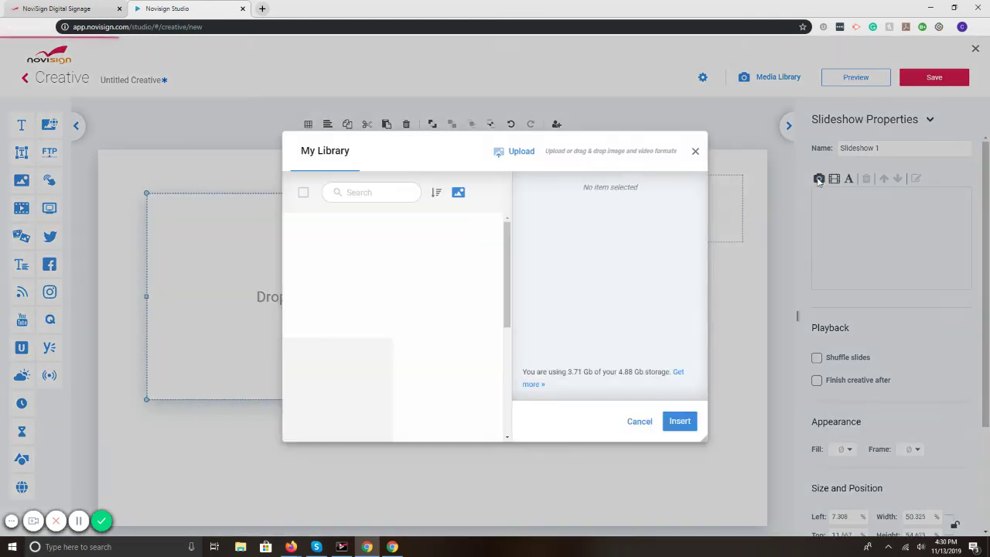
Step: Insert the welcome, donut promo and Doctors.png images from My Library into the slideshow
click(819, 179)
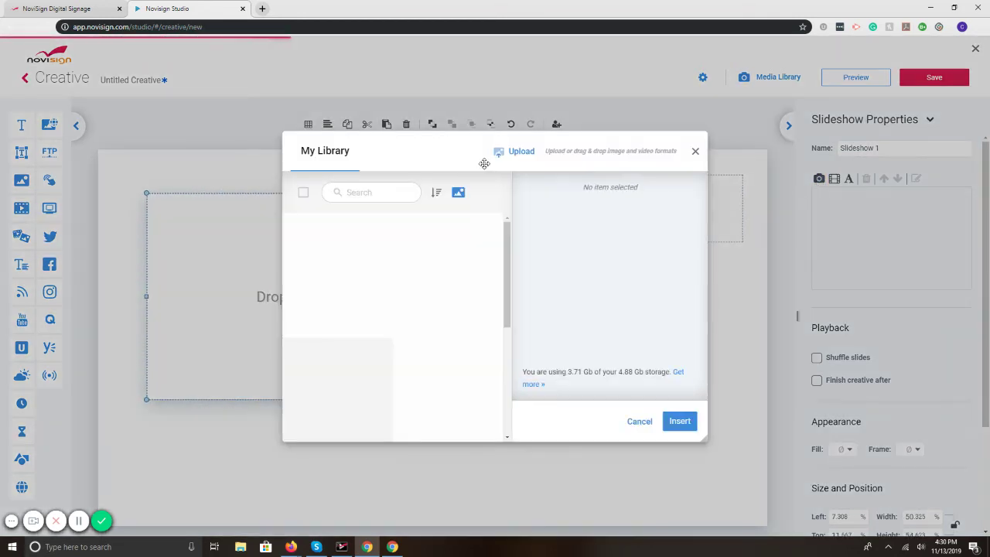
click(514, 153)
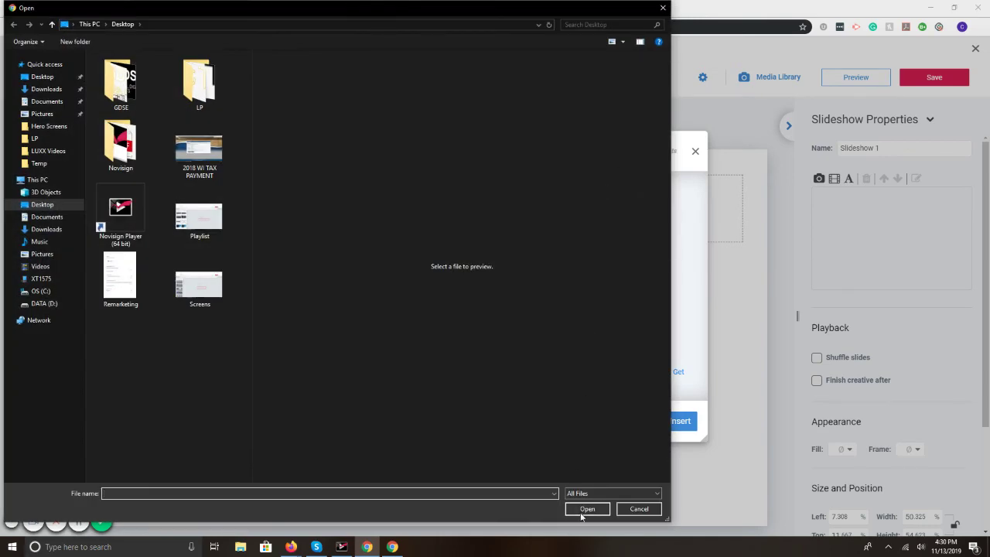
click(640, 508)
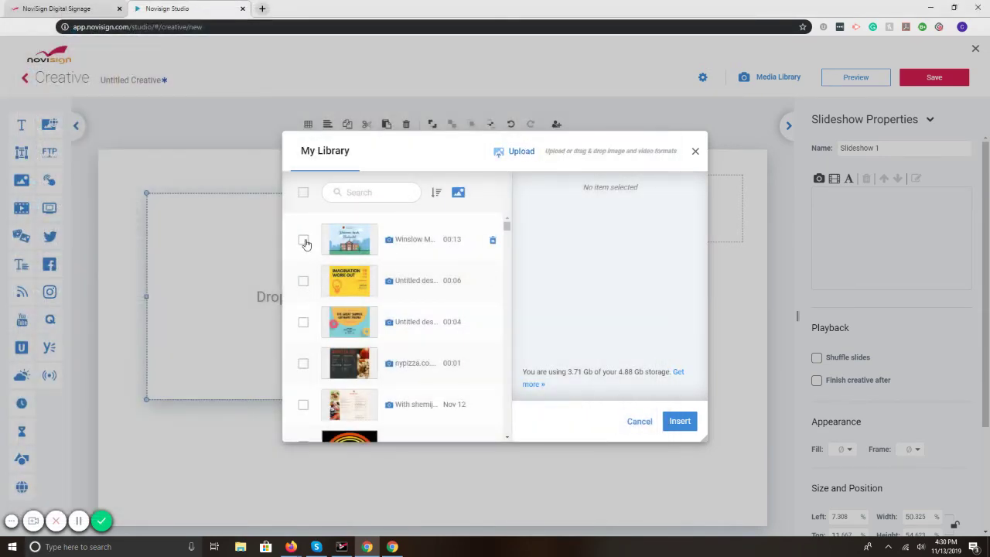
scroll(305, 244, down, 5)
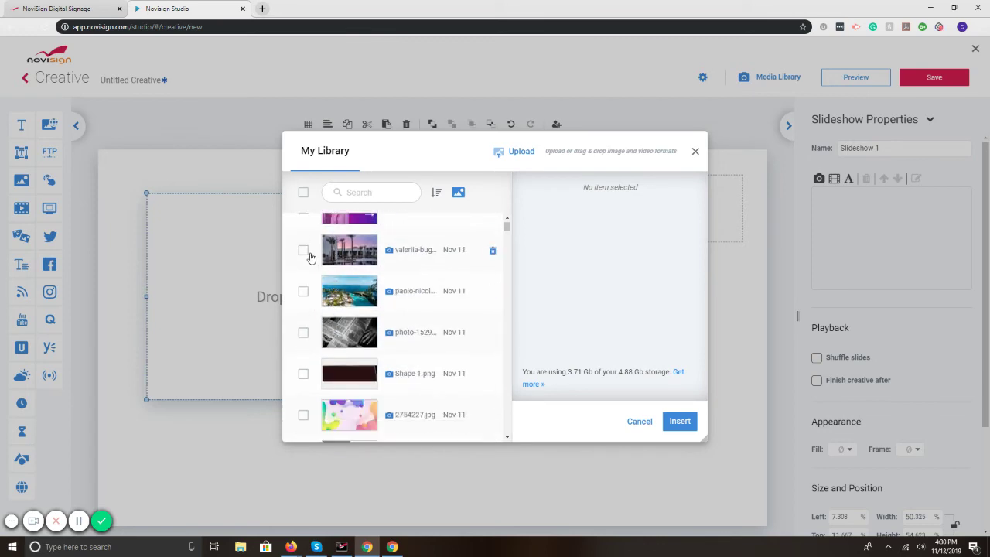
scroll(305, 259, up, 2)
click(303, 260)
scroll(302, 271, up, 3)
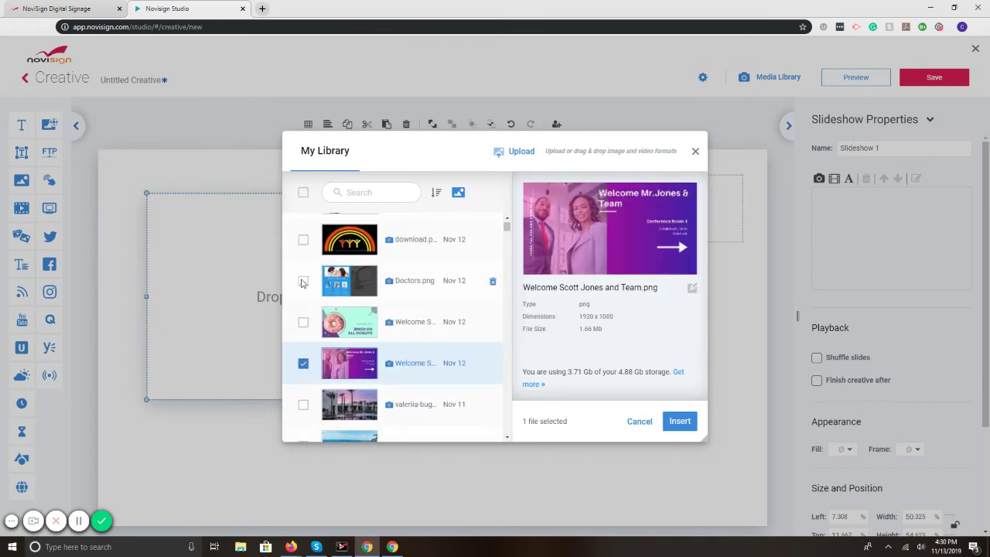
click(304, 323)
click(303, 281)
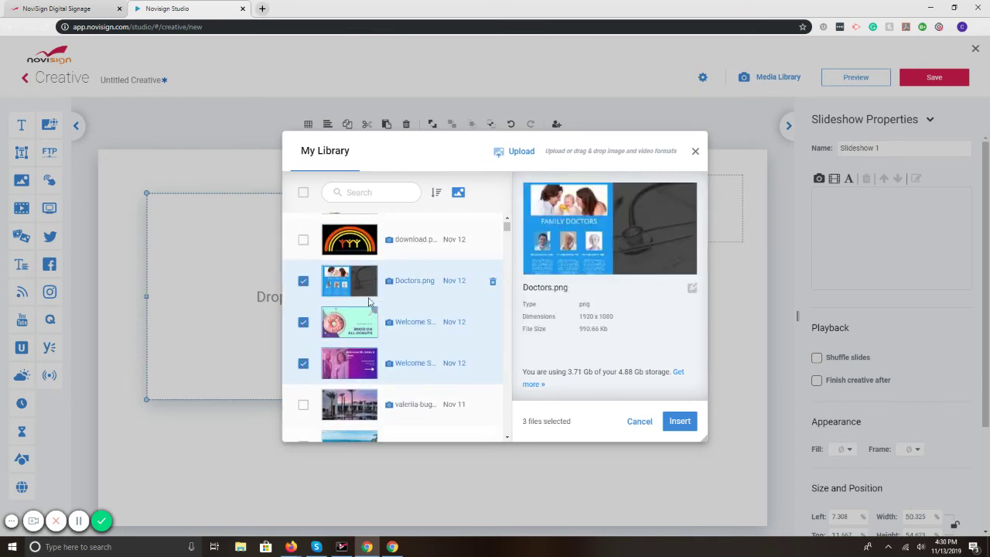
click(677, 423)
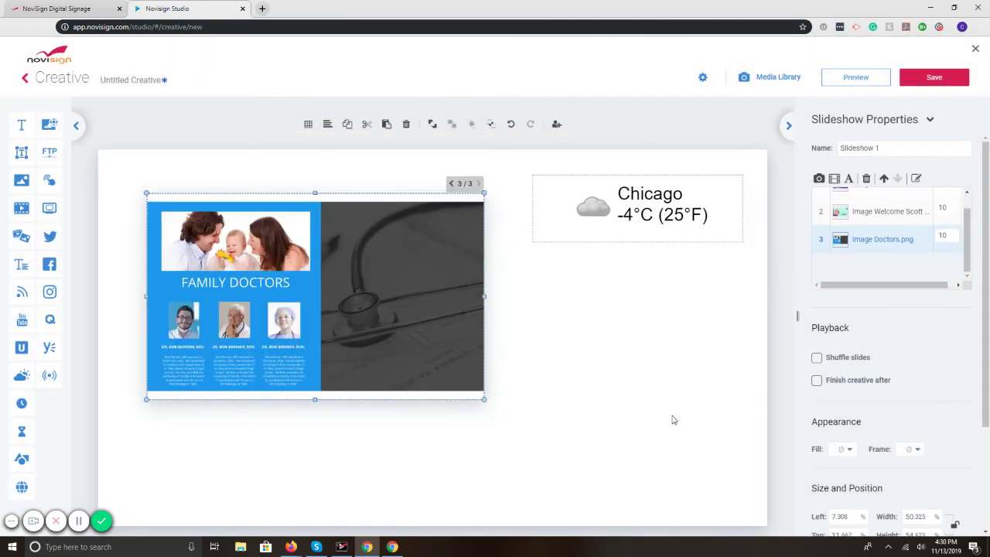
Step: Set each slide's duration to 3 seconds and nudge the slideshow up-left
double_click(953, 234)
double_click(948, 209)
text(3)
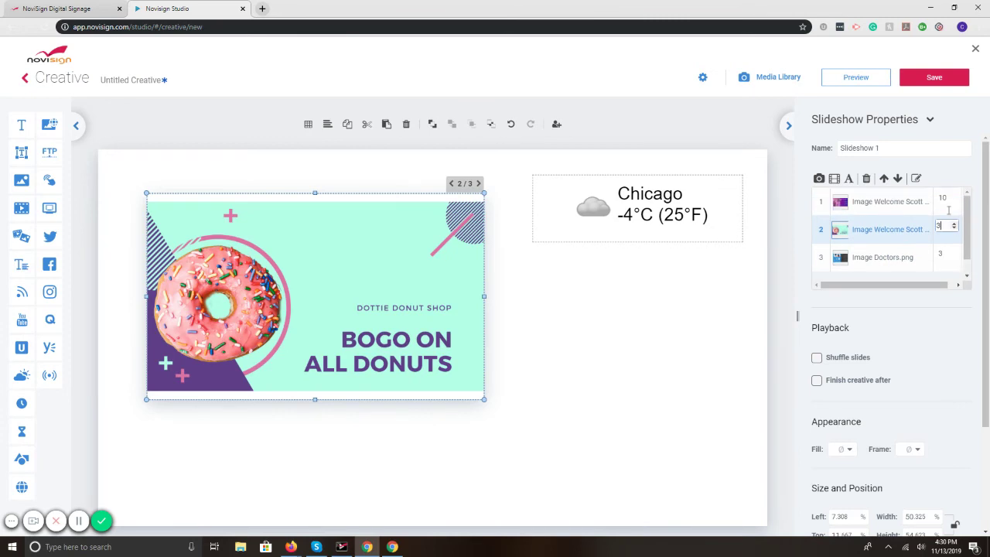
double_click(949, 201)
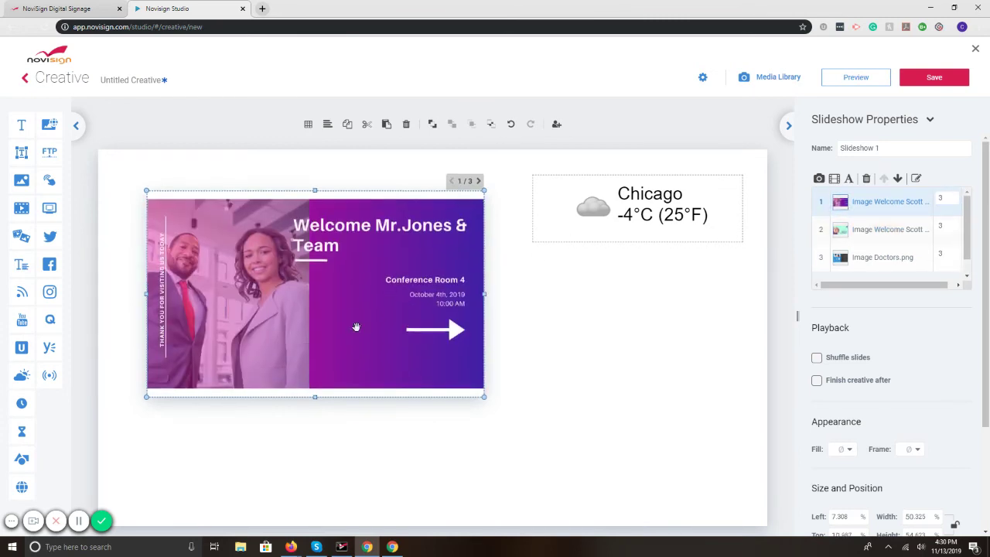
drag(356, 335, 343, 322)
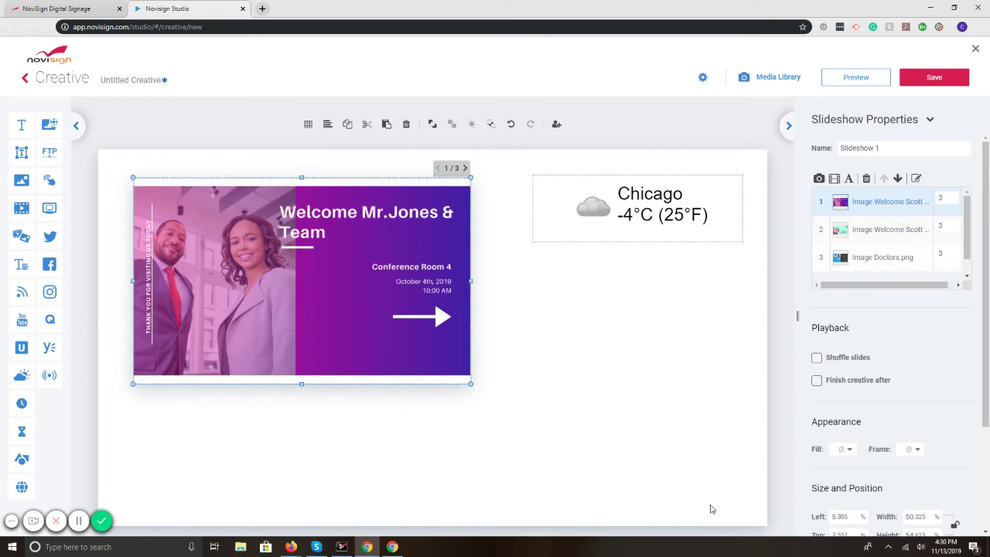
Step: Give the creative background a 00ccff fill at 27% opacity, then shift the slideshow up-left
click(592, 425)
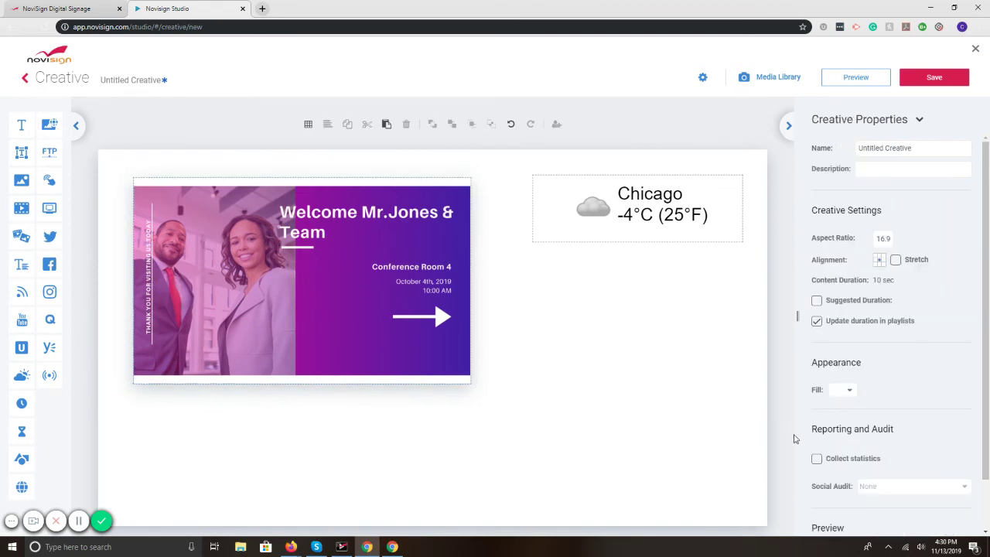
click(837, 391)
click(781, 223)
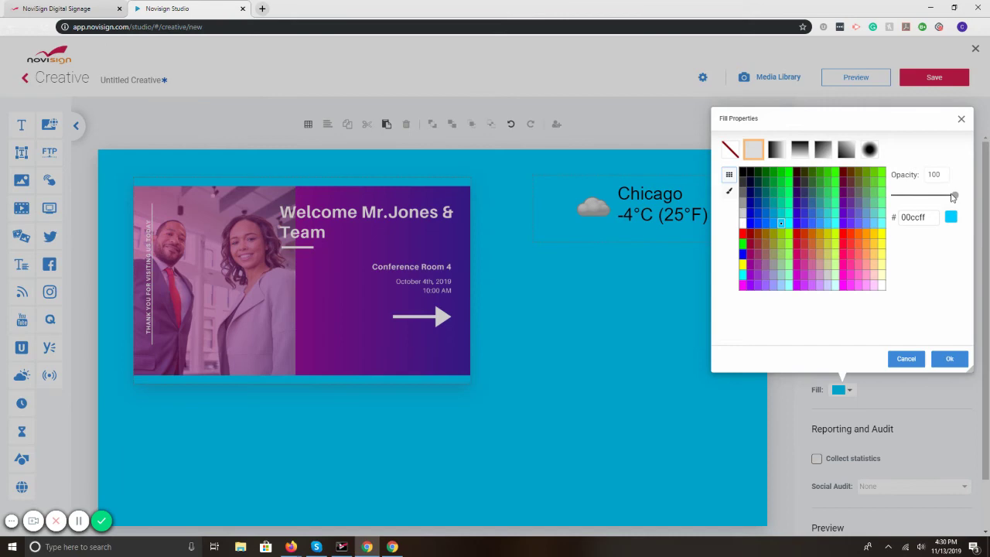
drag(954, 195, 908, 196)
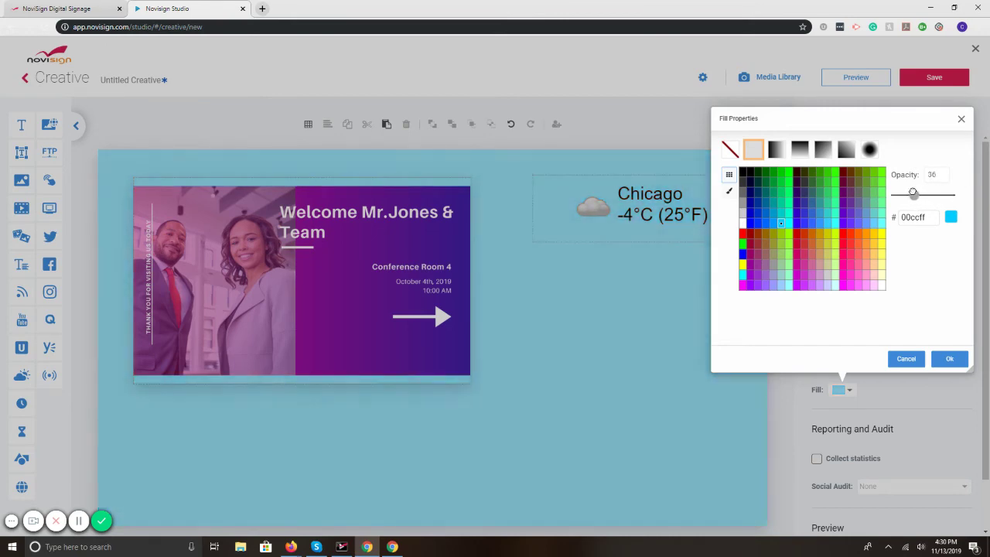
click(949, 358)
drag(324, 316, 303, 295)
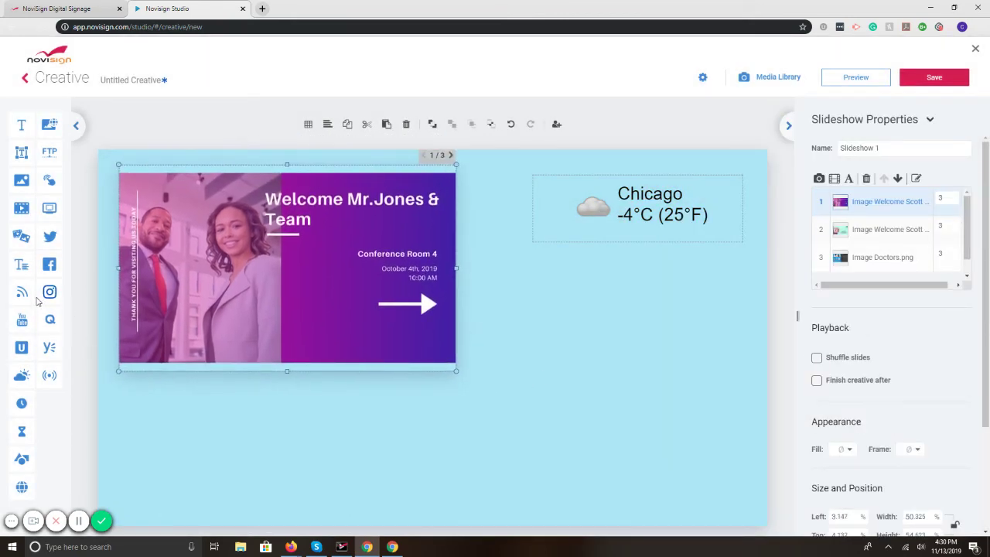
Step: Add an RSS ticker below the slideshow using the Washington Post World feed, scrolling left
drag(22, 291, 162, 454)
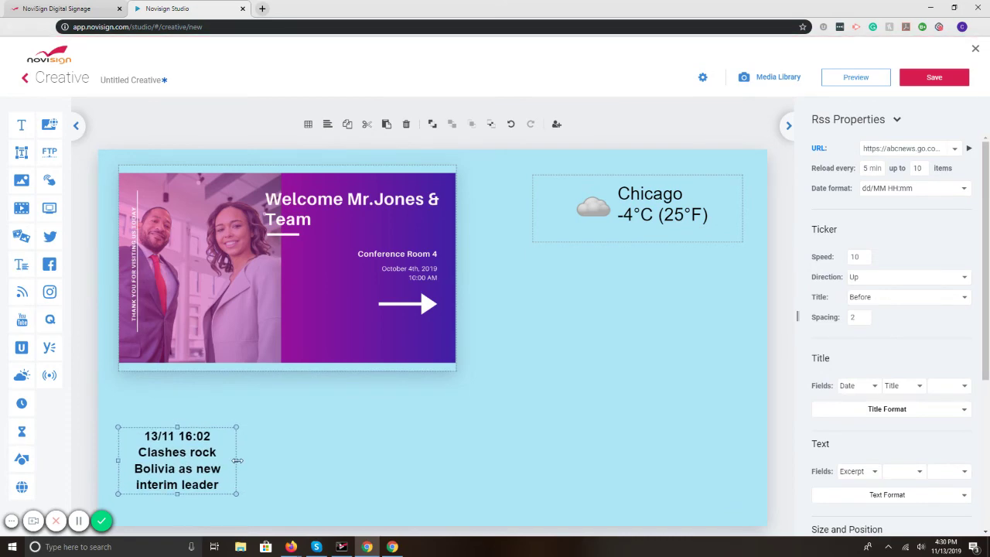
drag(414, 487, 419, 500)
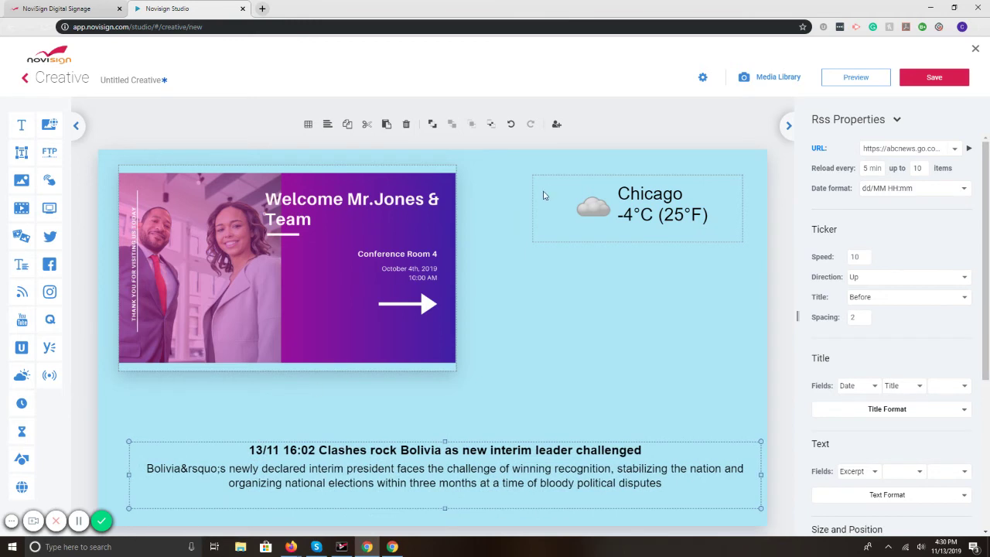
click(956, 148)
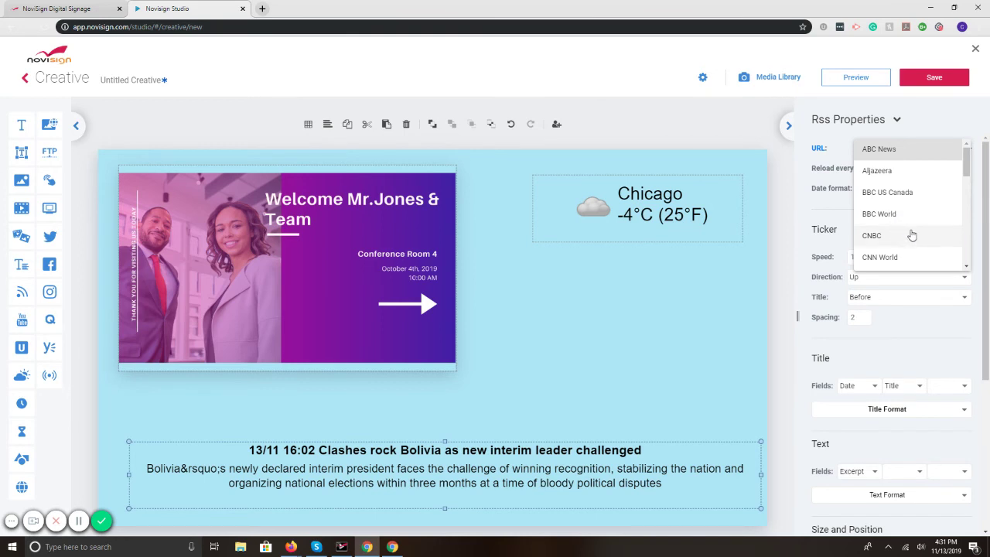
scroll(912, 232, down, 1)
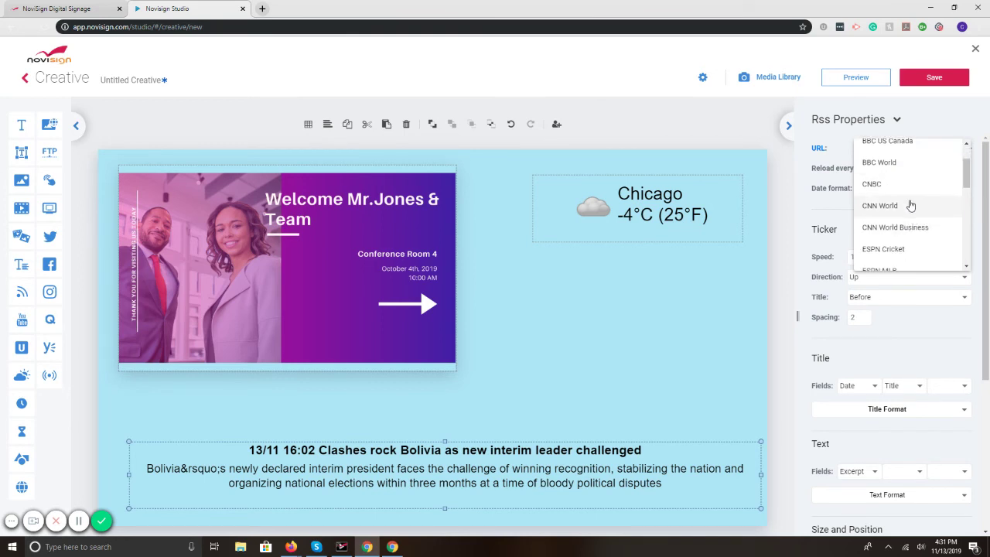
scroll(912, 224, down, 1)
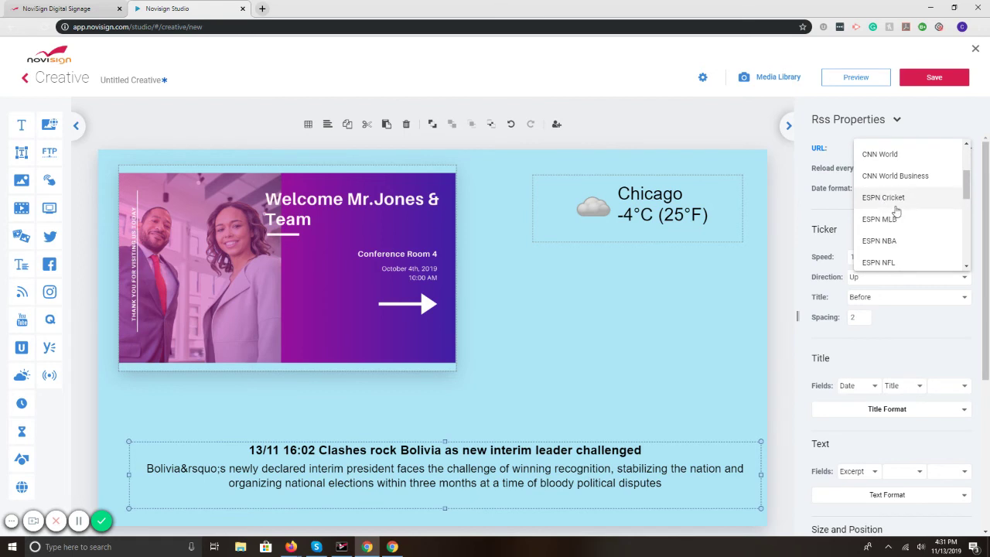
scroll(901, 224, down, 1)
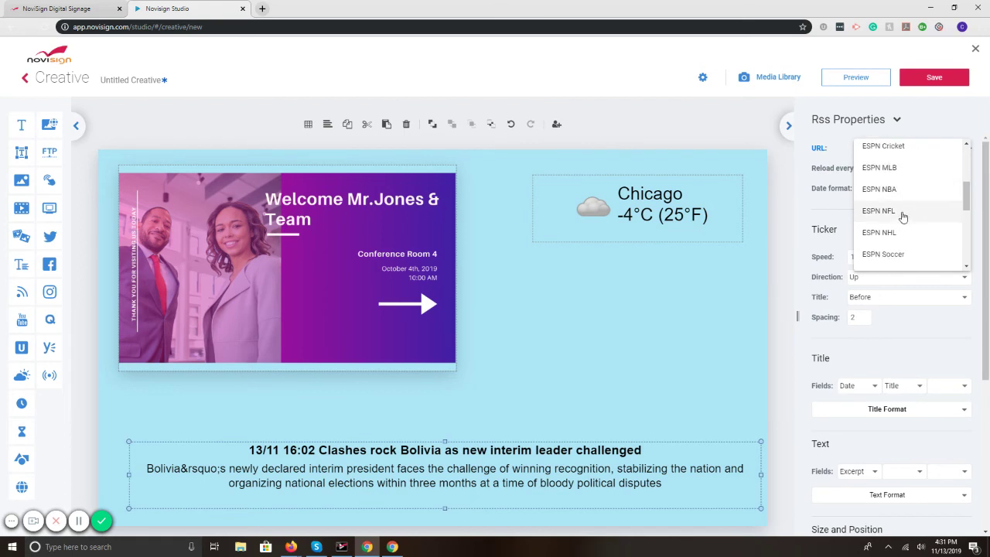
scroll(906, 222, down, 2)
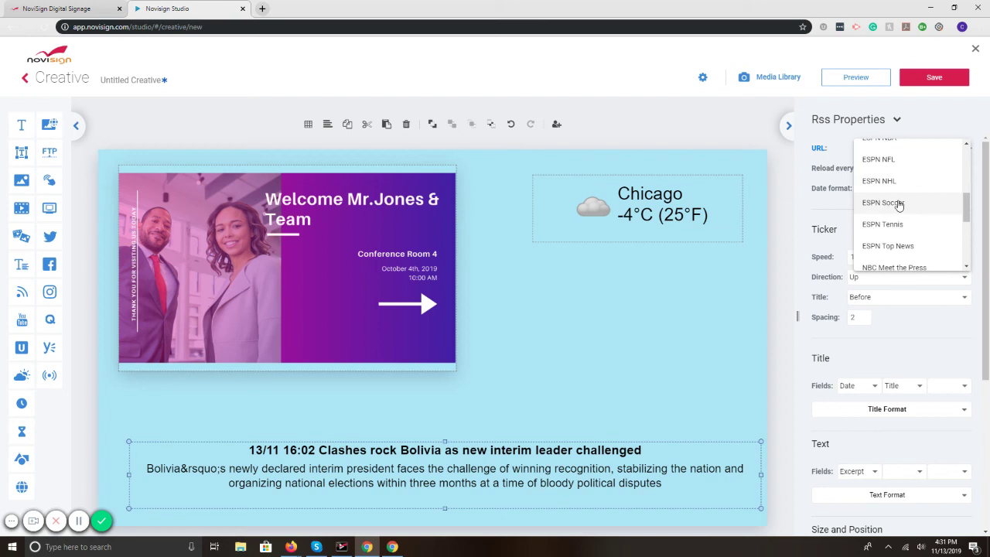
scroll(897, 222, down, 1)
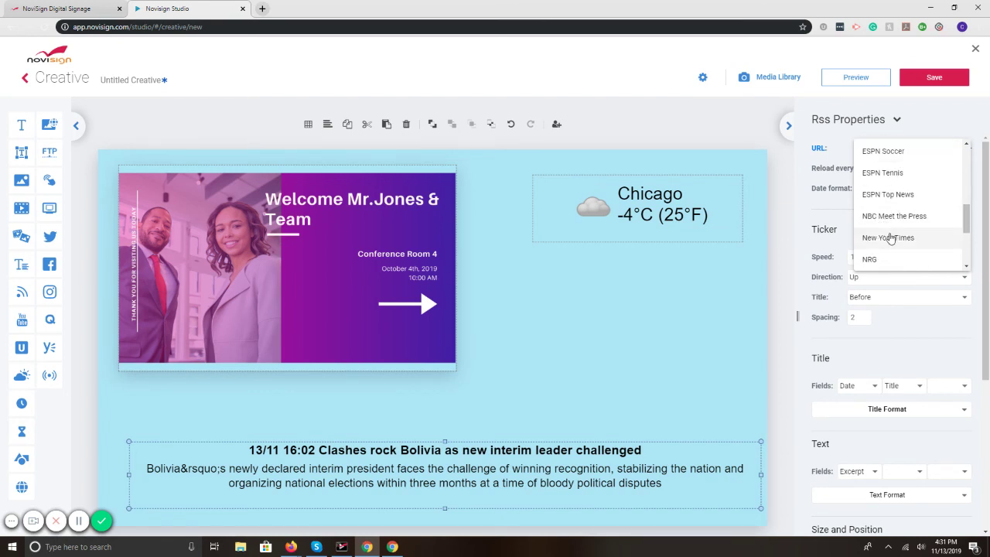
scroll(894, 228, down, 1)
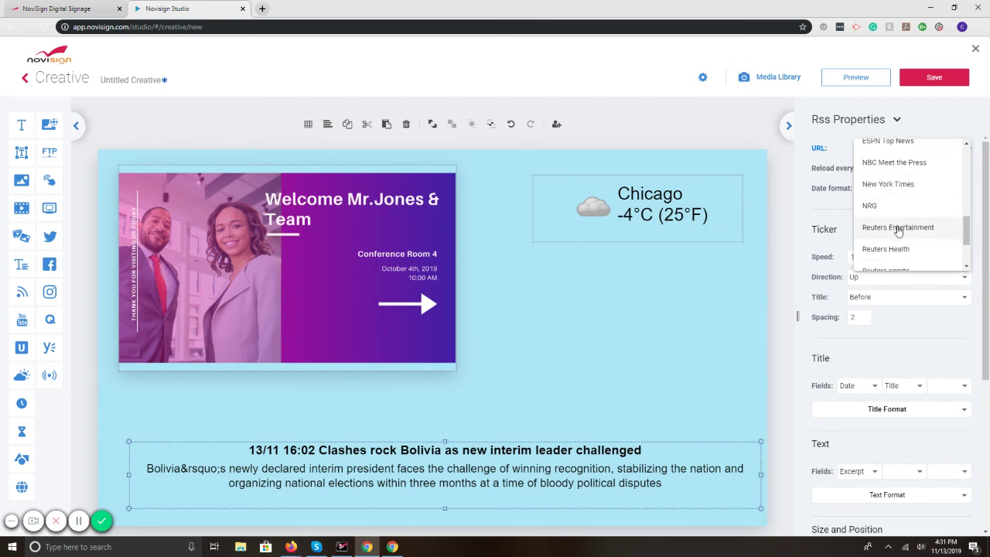
scroll(901, 216, down, 1)
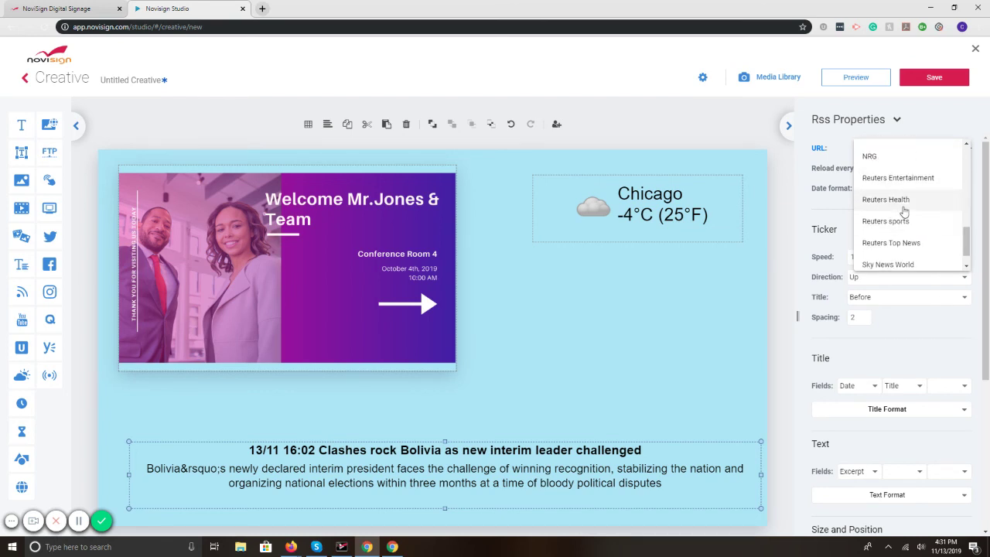
scroll(899, 259, down, 1)
click(899, 260)
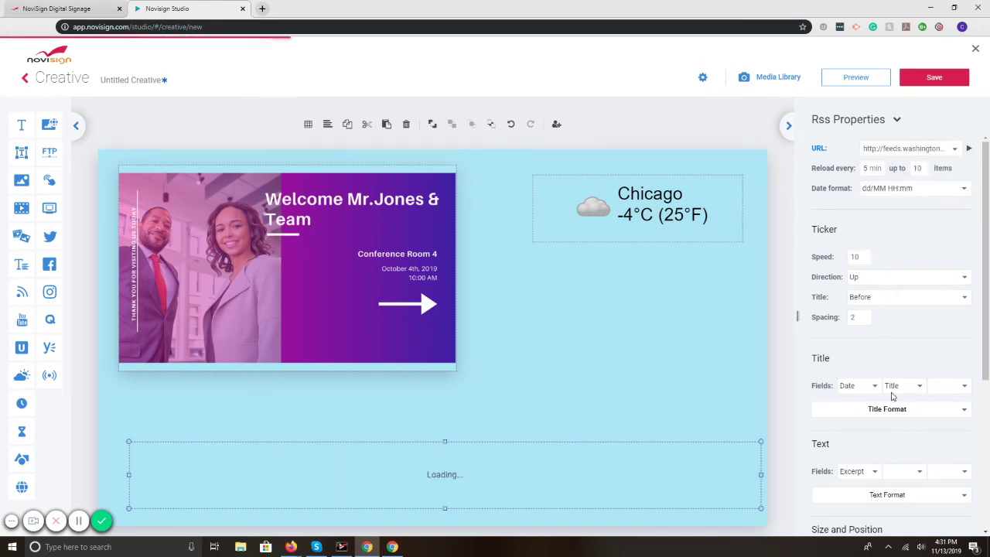
click(881, 280)
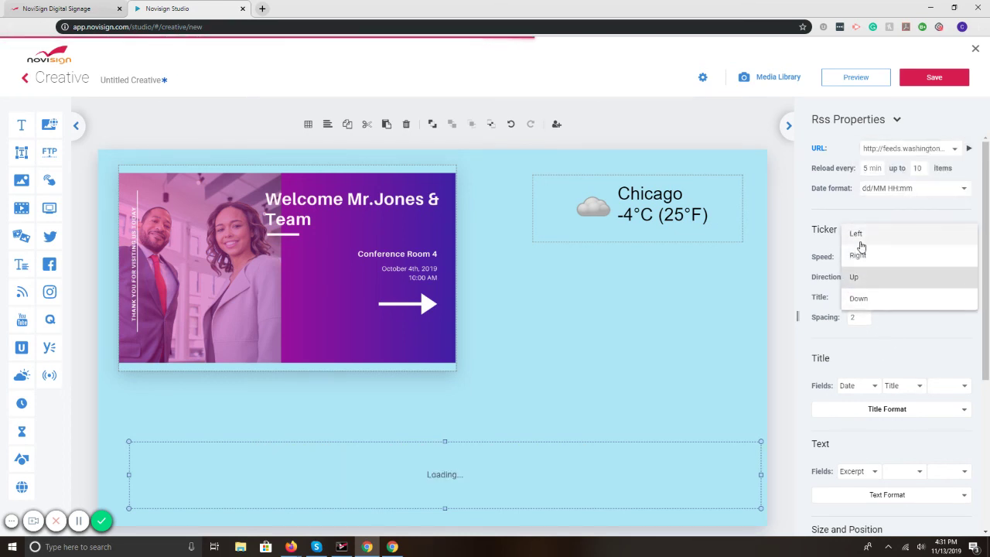
click(860, 230)
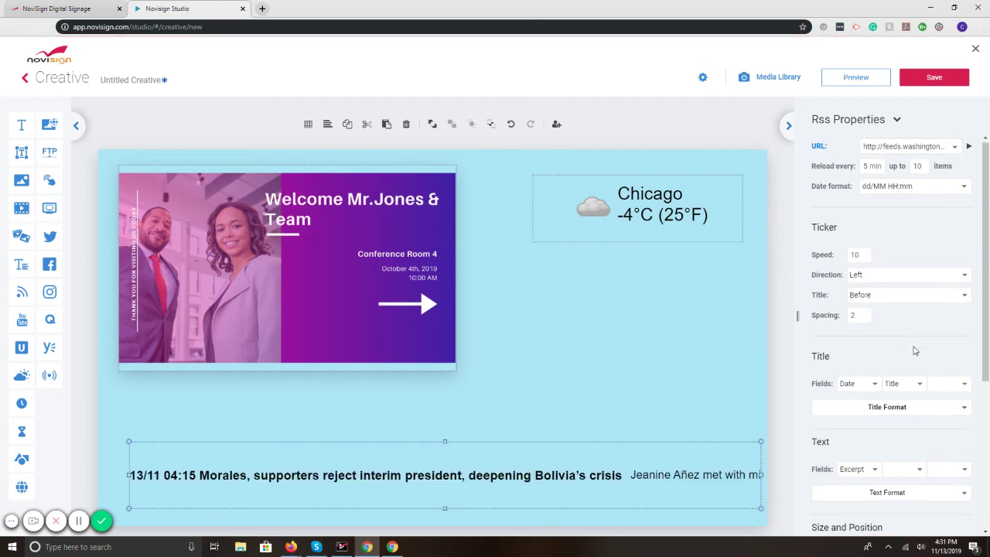
Step: Fill the ticker with blue 0033cc and stretch it full width along the canvas bottom
scroll(913, 340, down, 1)
scroll(909, 306, down, 1)
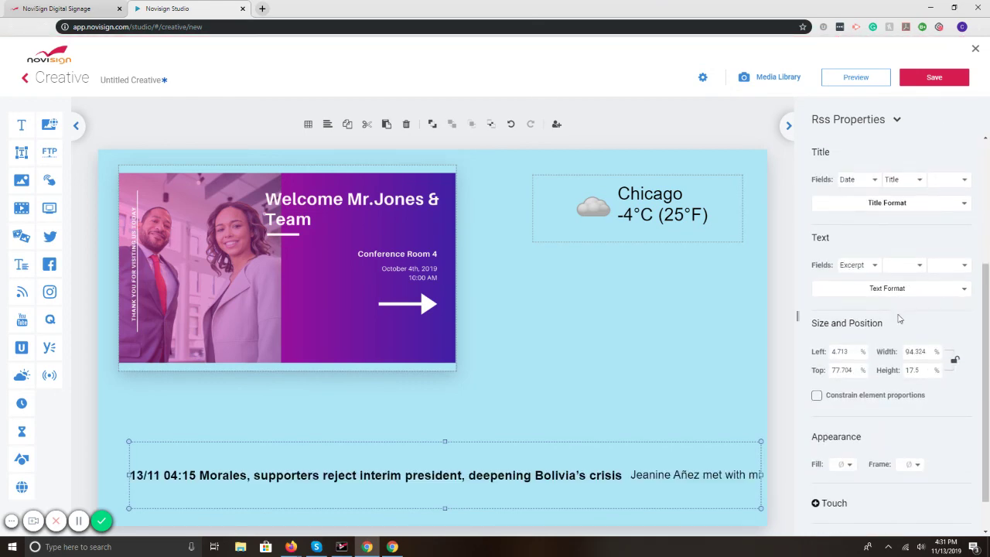
click(843, 464)
click(742, 247)
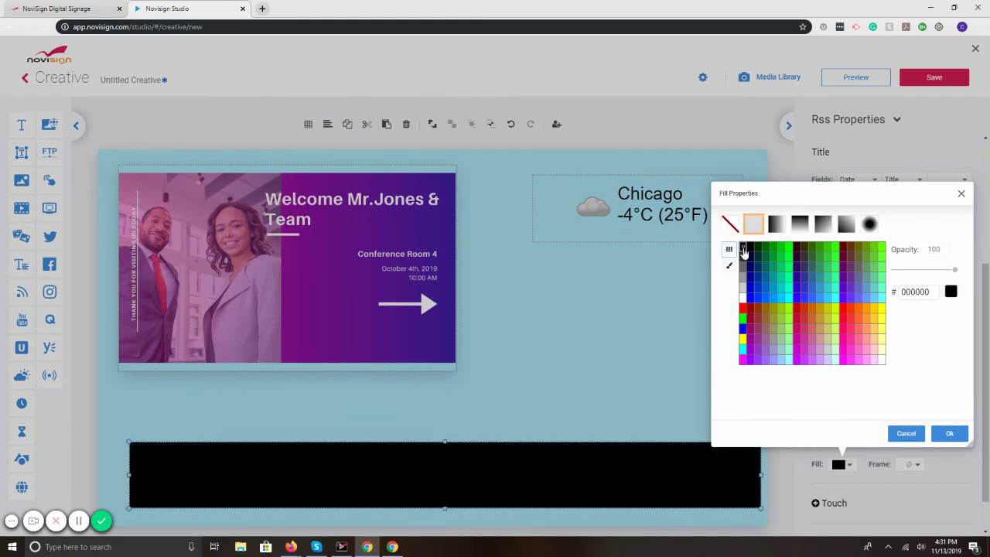
click(757, 287)
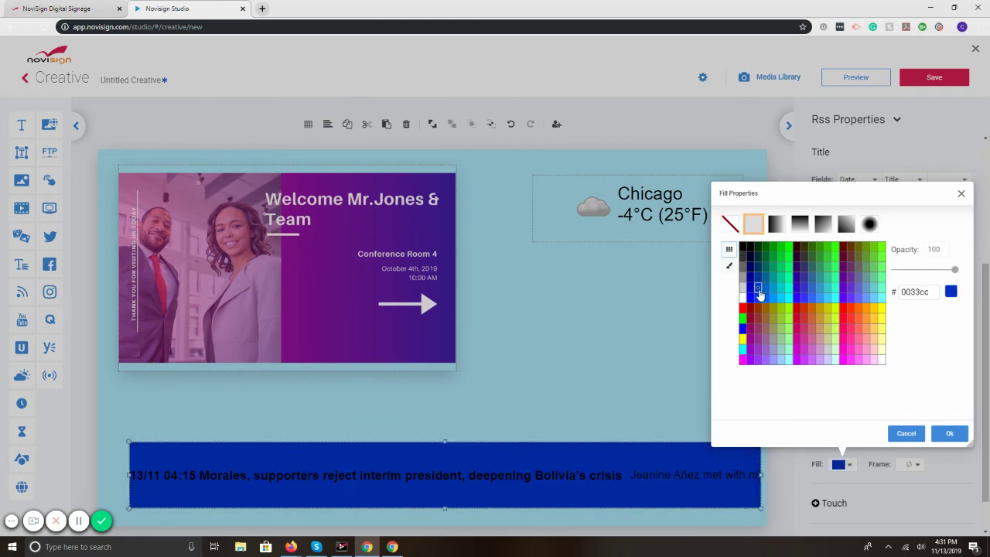
click(945, 433)
drag(441, 449, 438, 516)
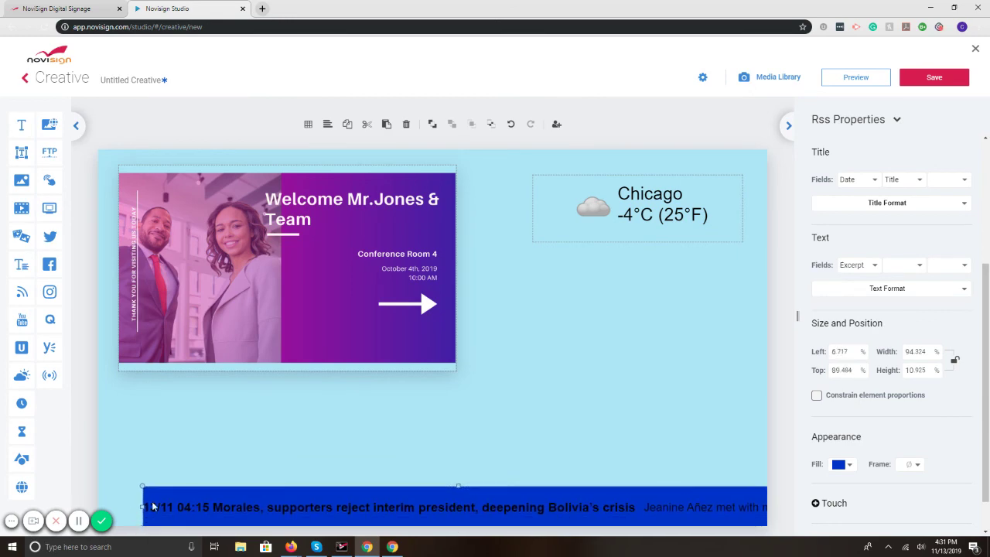
drag(147, 506, 83, 506)
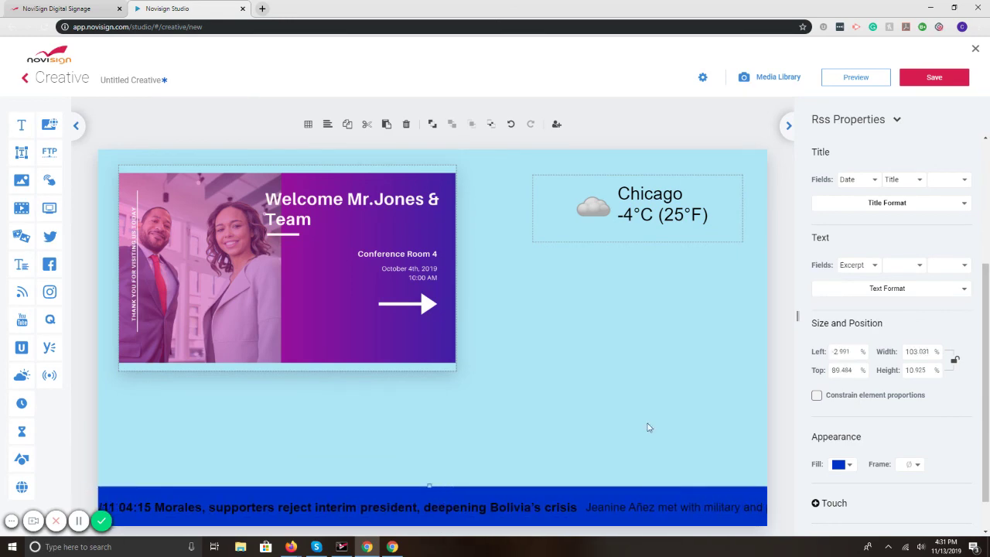
Step: Make the ticker's excerpt text and headline titles white
click(937, 293)
click(963, 200)
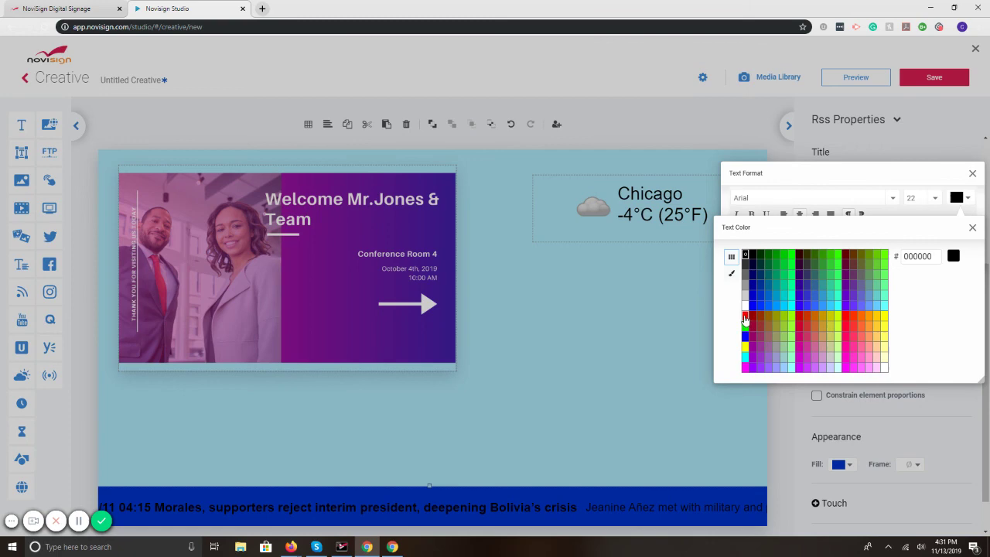
click(971, 228)
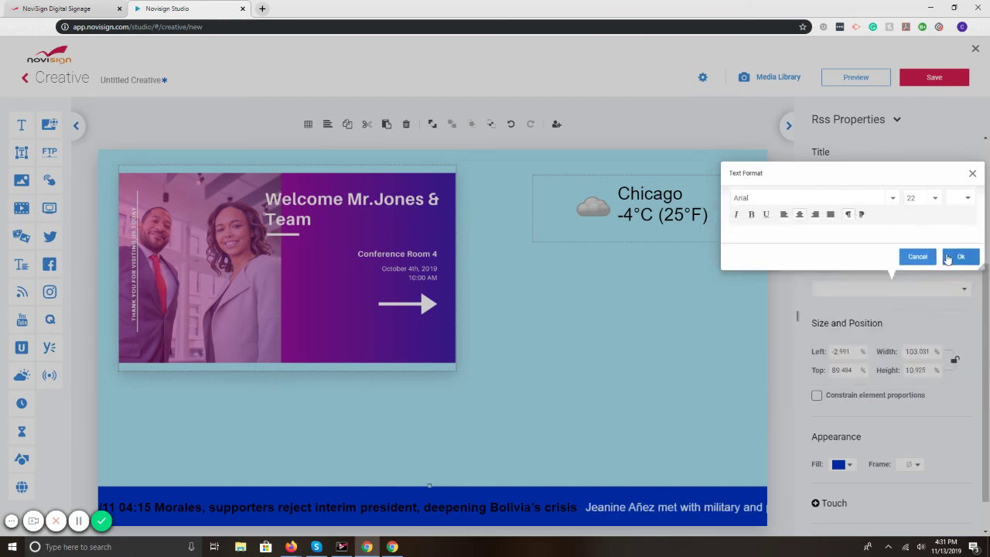
click(958, 256)
click(965, 203)
click(957, 112)
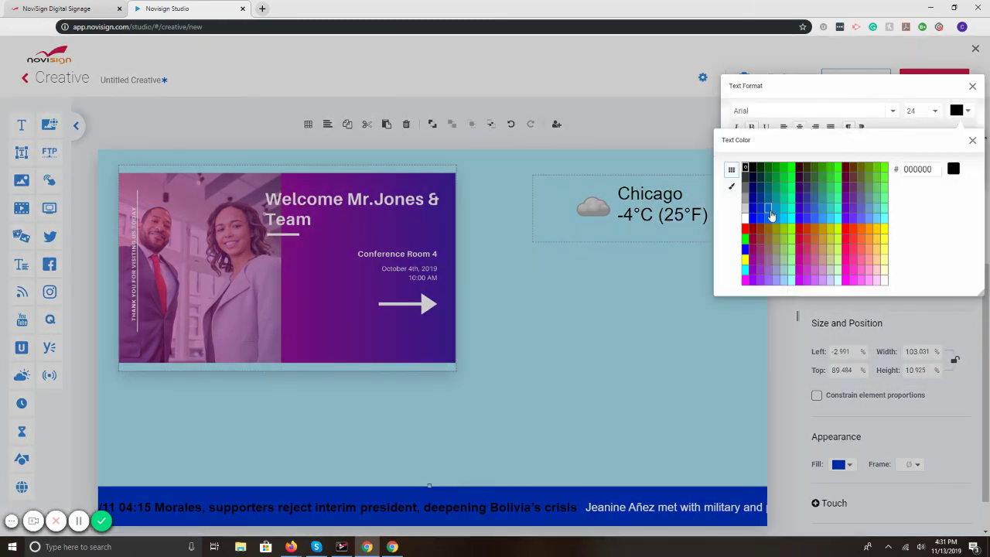
click(746, 218)
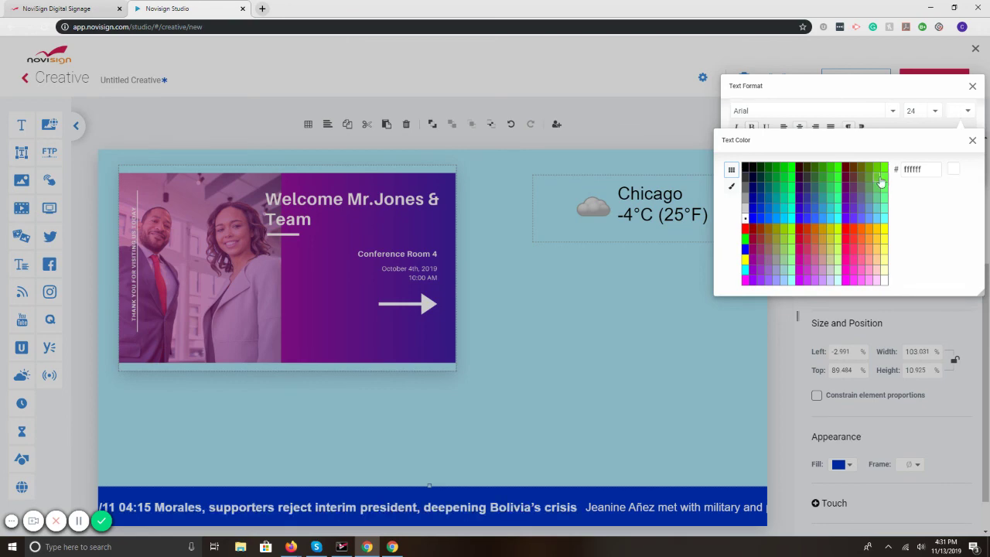
click(972, 140)
click(958, 171)
scroll(930, 221, up, 2)
Step: Lower the slideshow and add an enlarged YouTube video to its right
drag(371, 261, 369, 304)
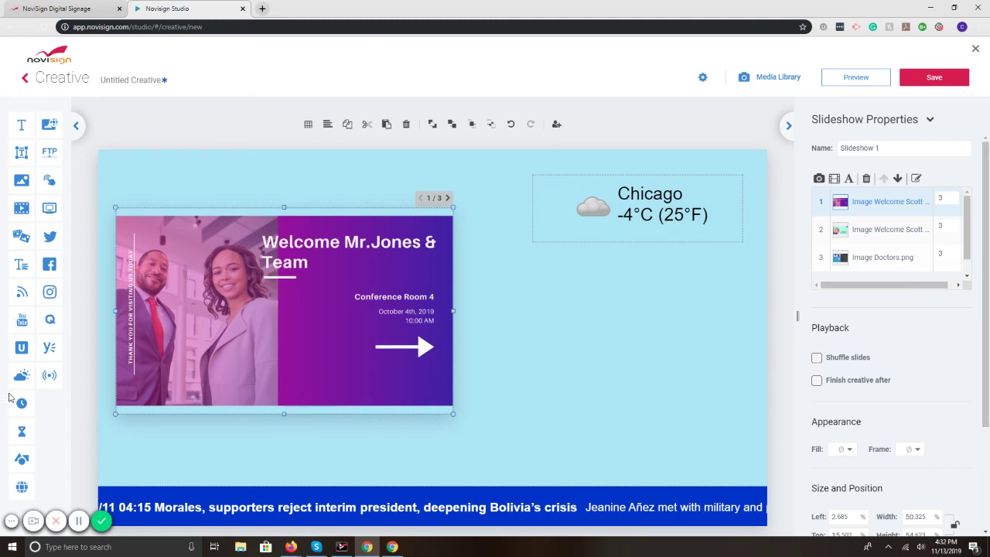
drag(21, 319, 430, 436)
drag(680, 309, 744, 264)
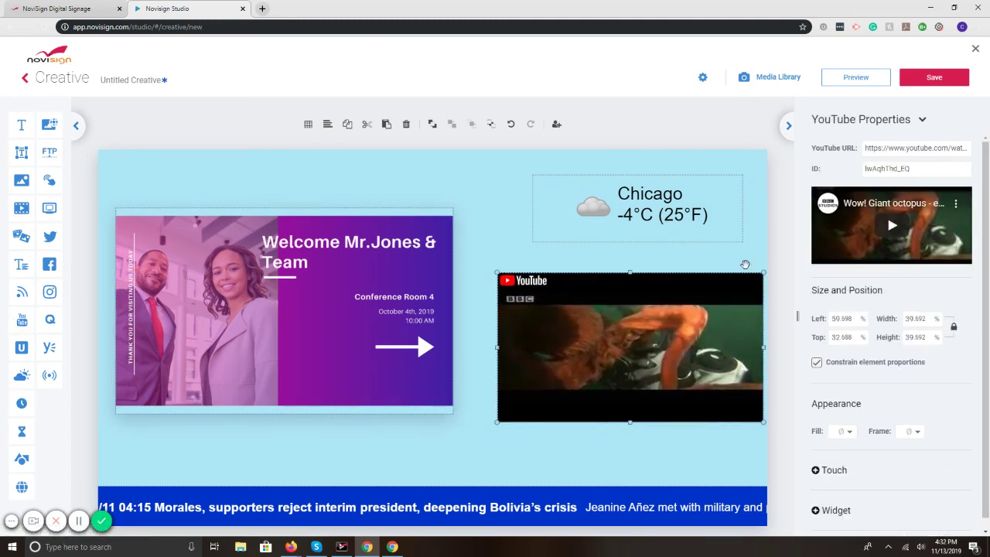
drag(608, 329, 595, 316)
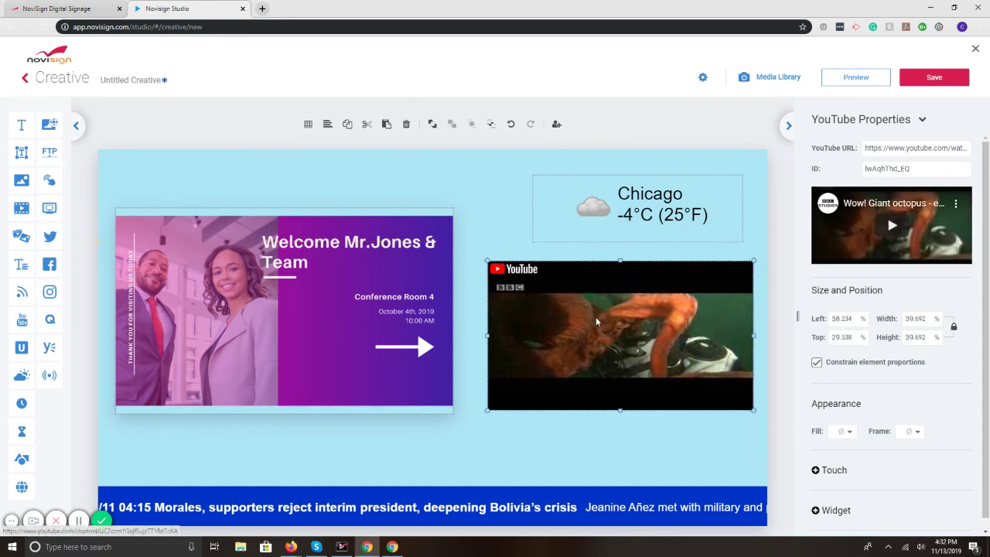
Step: Preview the whole creative full screen, then close the preview
click(418, 489)
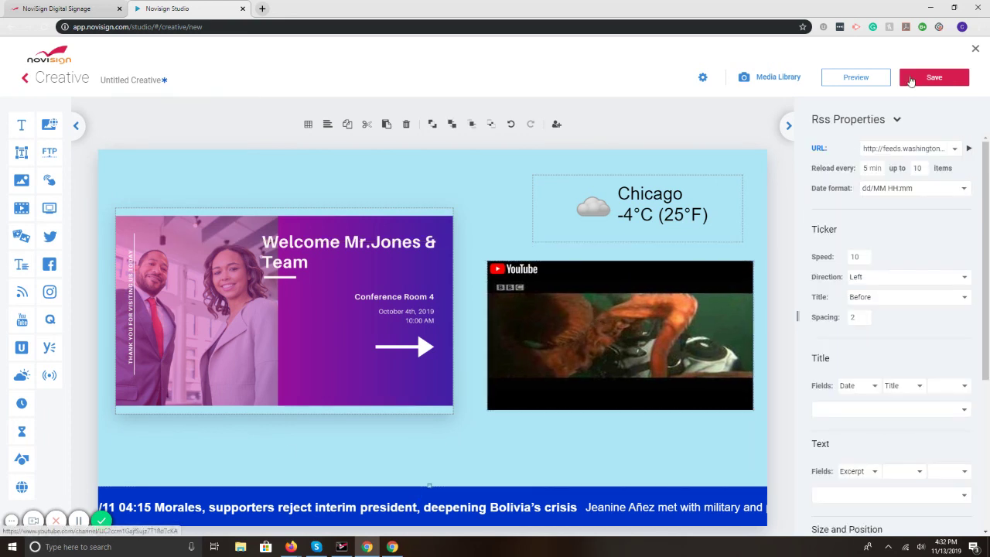
click(866, 82)
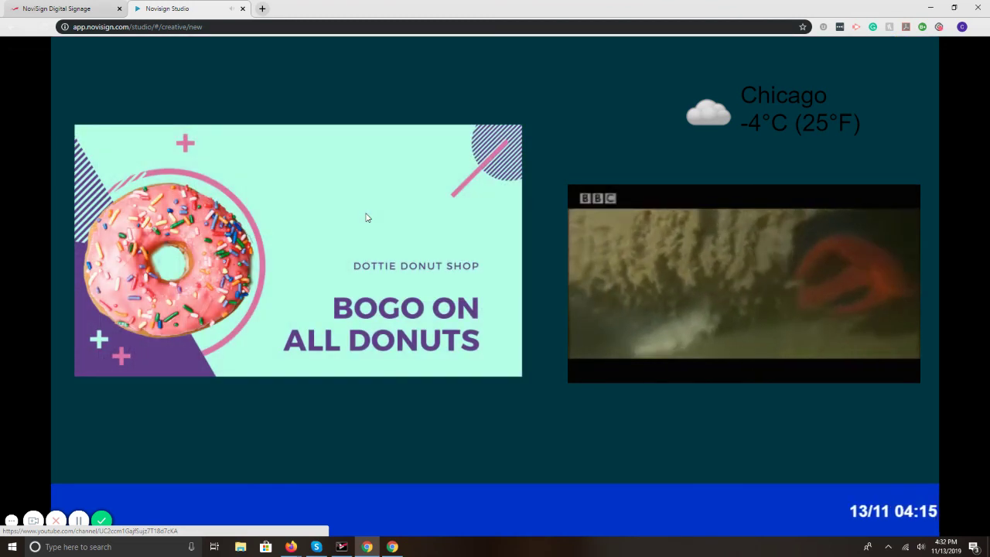
mouse_move(892, 73)
click(977, 52)
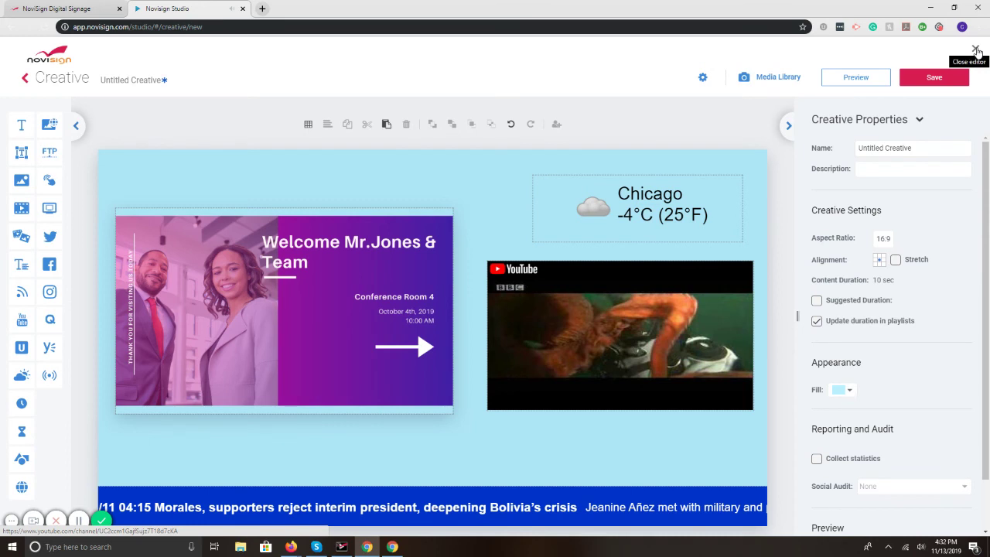